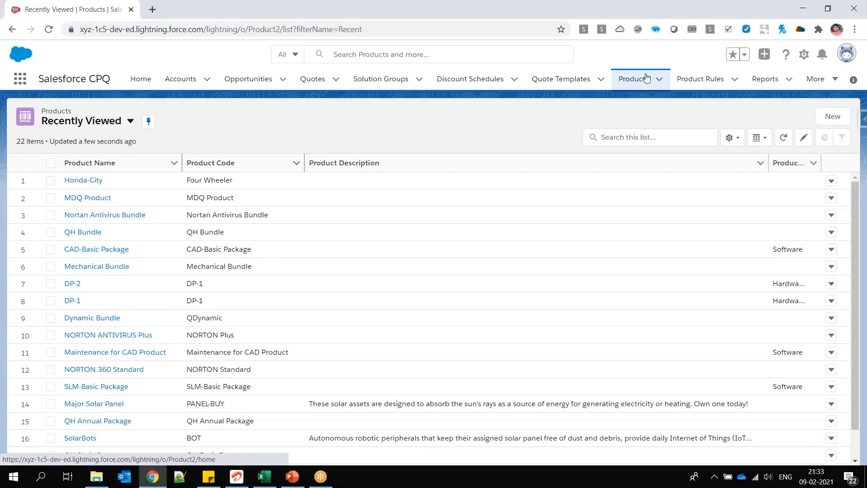
# - Open the Mechanical Bundle product and review its configuration, pricing, subscription and billing details
pyautogui.click(112, 270)
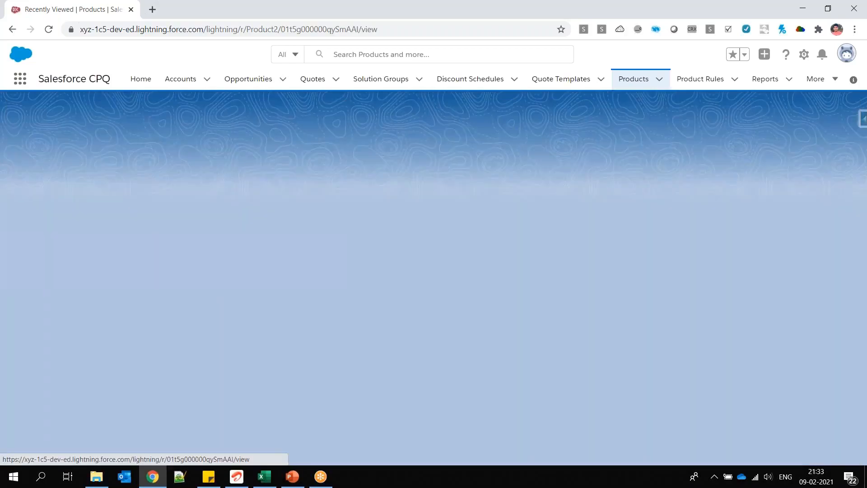
pyautogui.scroll(-10, 191, 280)
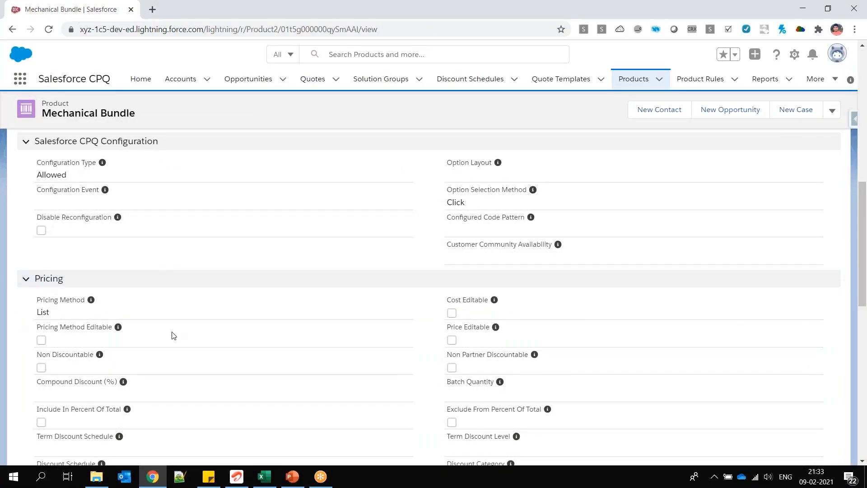
pyautogui.scroll(-5, 170, 335)
pyautogui.scroll(-4, 94, 339)
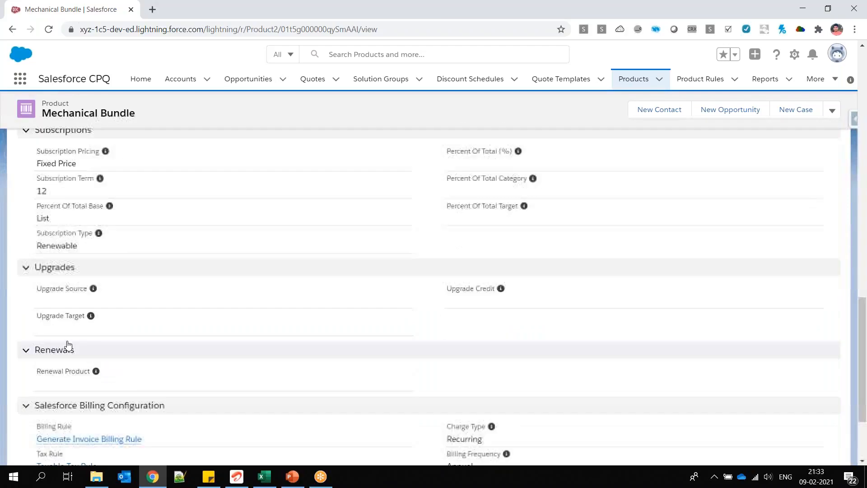
pyautogui.scroll(18, 210, 381)
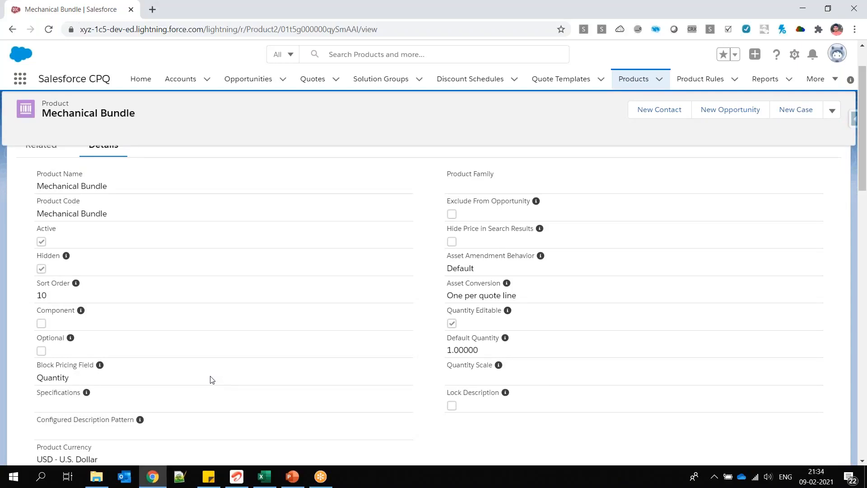
pyautogui.scroll(3, 212, 379)
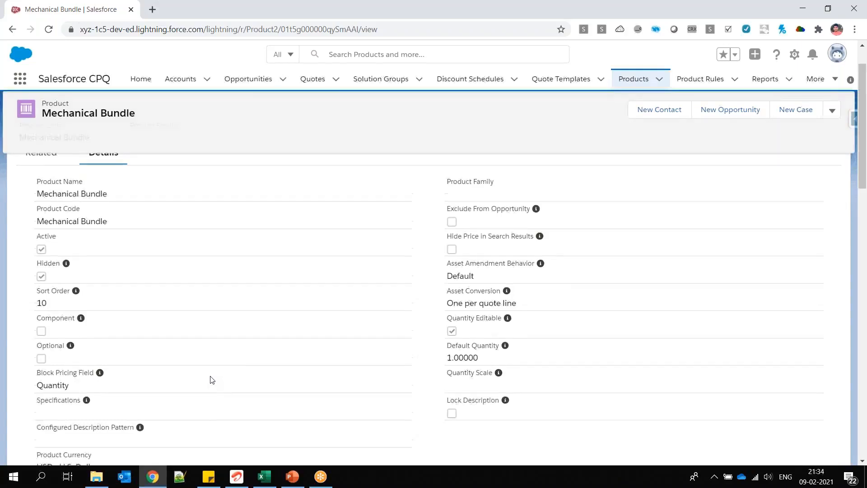
# - Look over the Mechanical Bundle's related lists and its detail fields, including Asset Amendment Behavior and Hidden
pyautogui.click(41, 201)
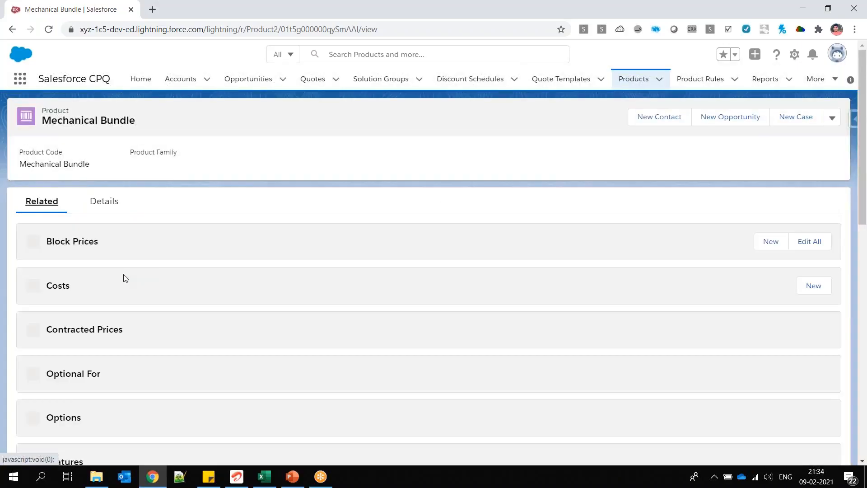
pyautogui.click(92, 200)
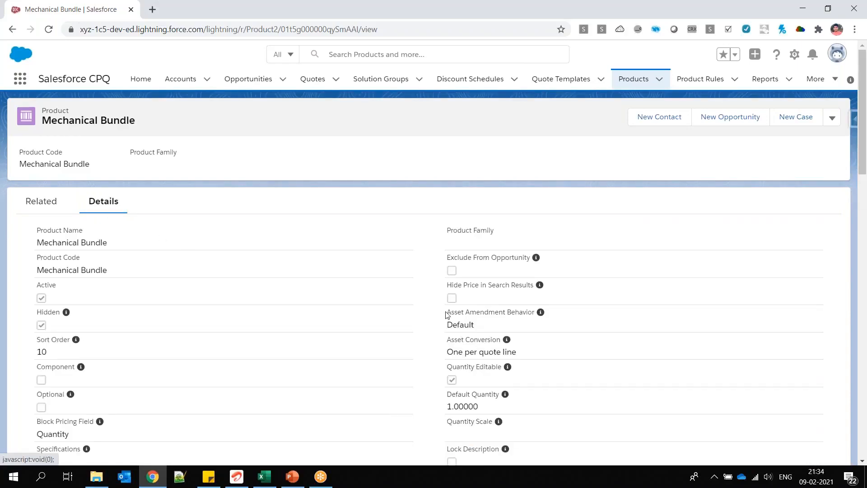
pyautogui.moveTo(447, 312); pyautogui.dragTo(531, 315)
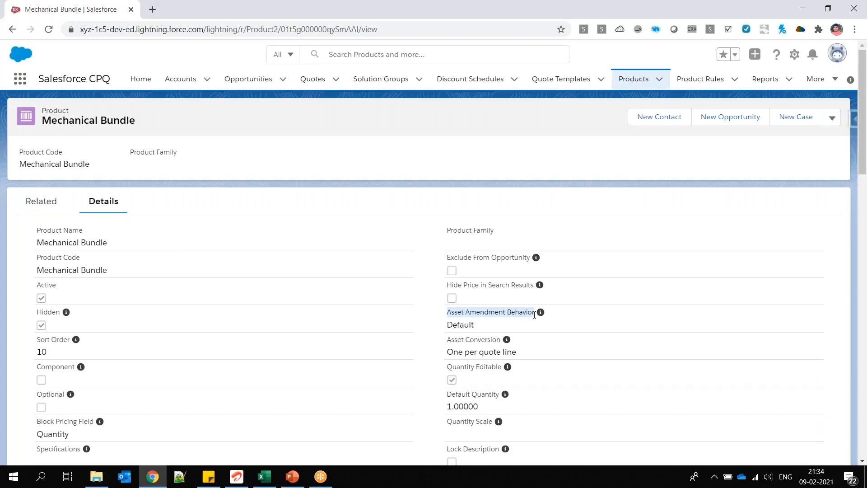
pyautogui.click(85, 121)
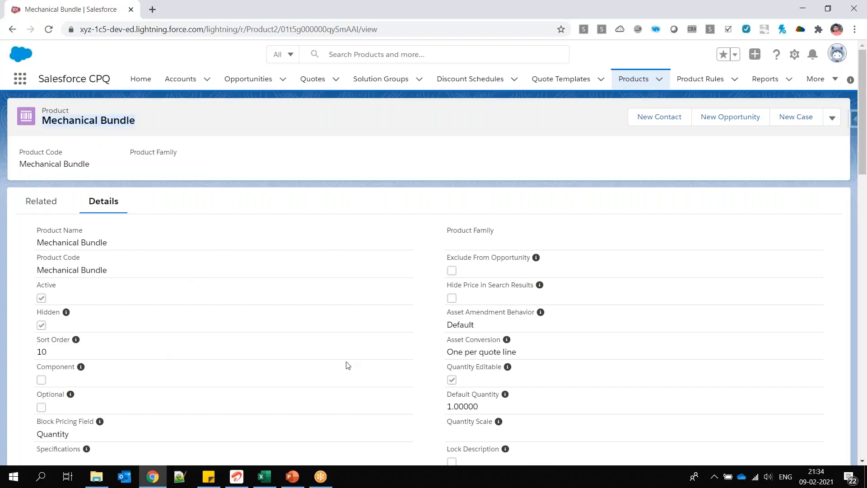
pyautogui.click(54, 204)
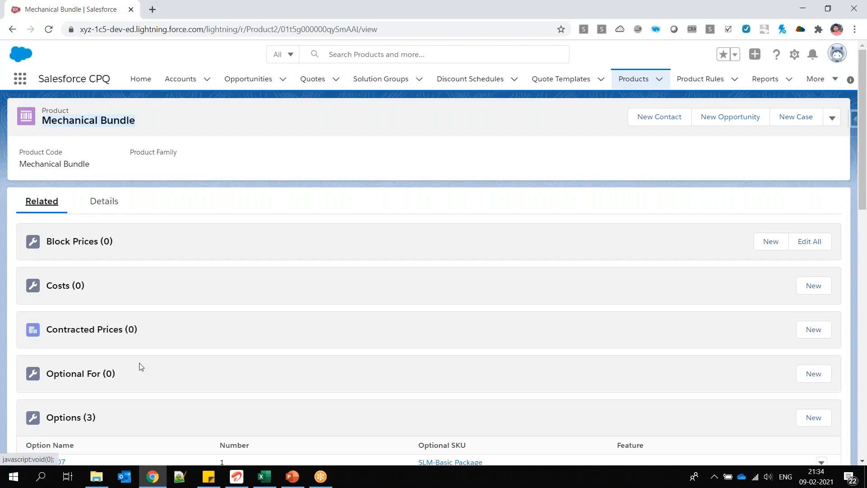
pyautogui.click(97, 207)
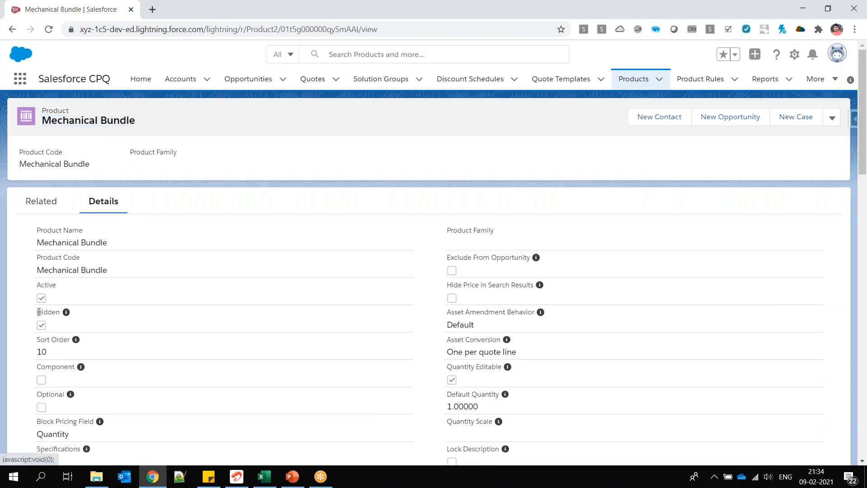
pyautogui.doubleClick(43, 310)
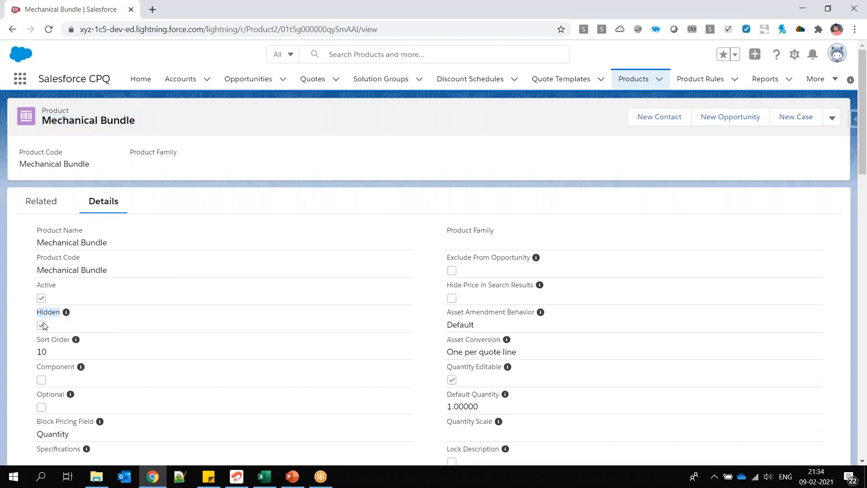
pyautogui.doubleClick(90, 119)
# - Enable the Optional setting on the Mechanical Bundle product and save the record
pyautogui.scroll(-1, 116, 300)
pyautogui.moveTo(36, 337); pyautogui.dragTo(70, 346)
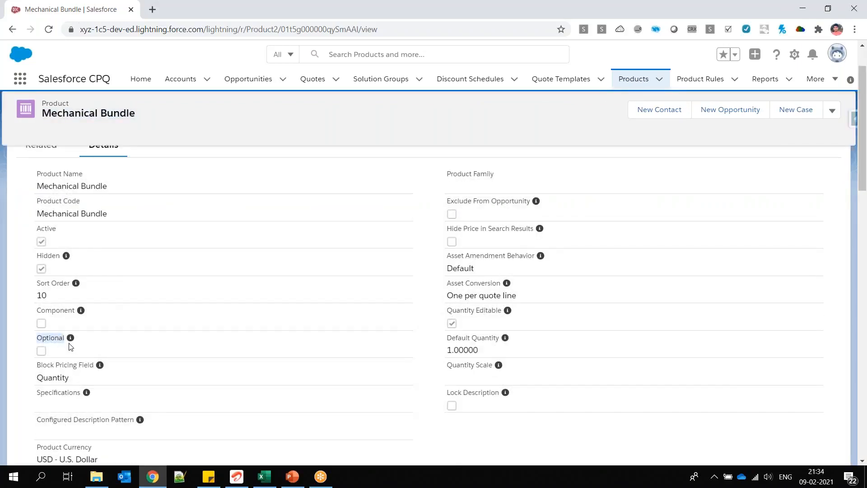
pyautogui.click(832, 110)
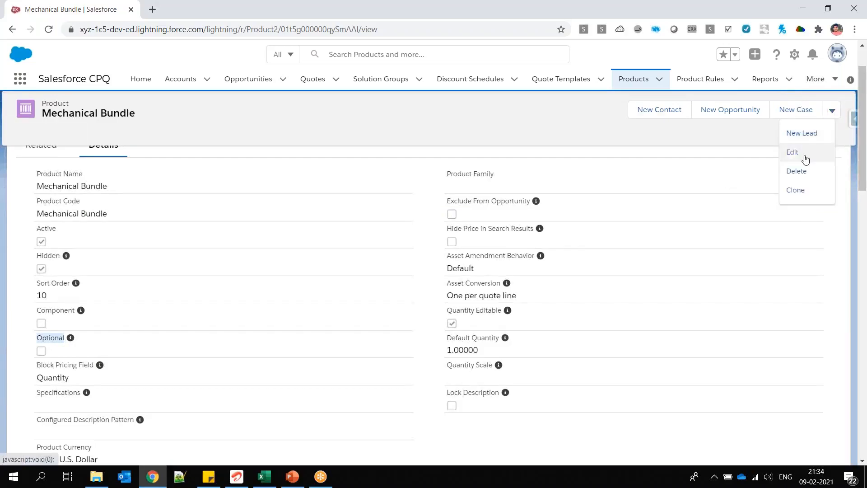
pyautogui.click(805, 154)
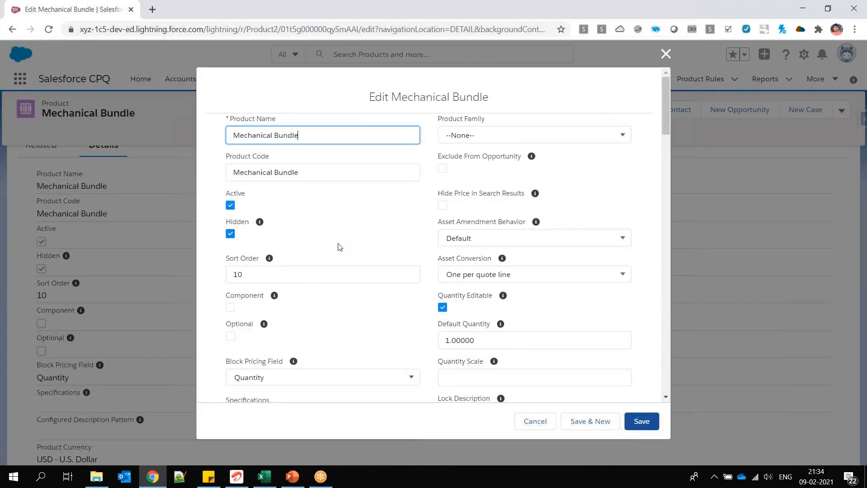
pyautogui.click(230, 335)
pyautogui.click(643, 425)
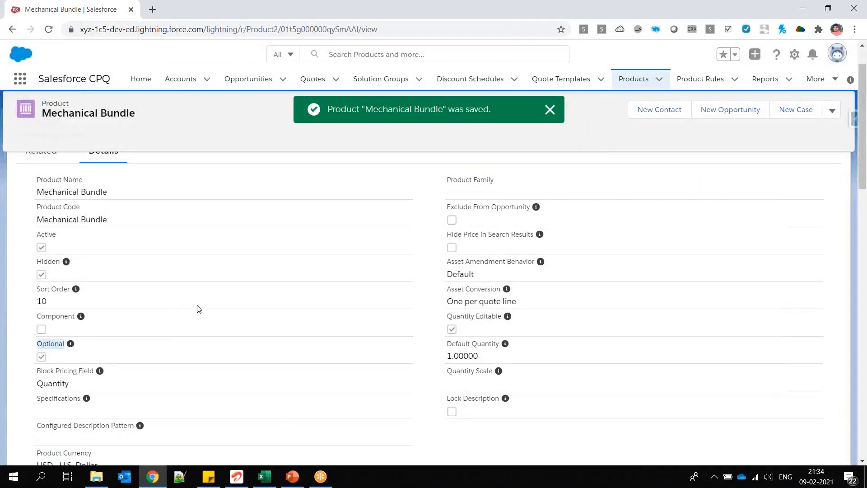
# - Open the bundle's product option for SLM-Basic Package and examine its Configured SKU and Optional SKU fields
pyautogui.click(36, 201)
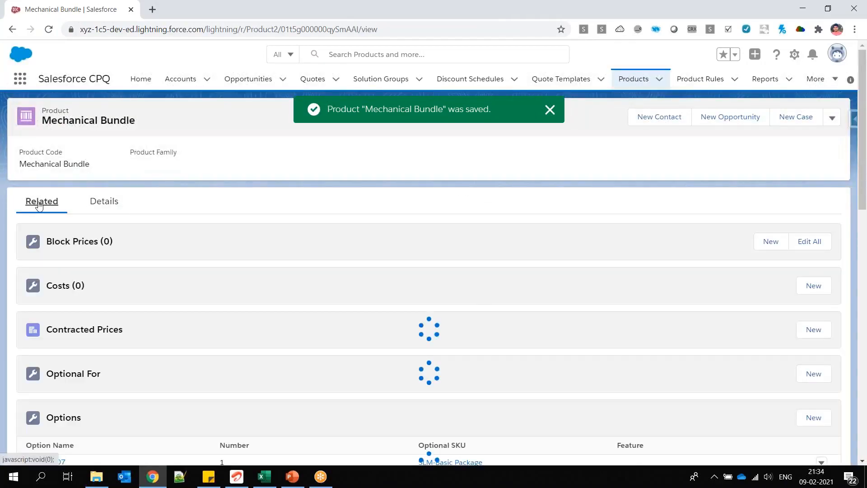
pyautogui.scroll(-3, 223, 266)
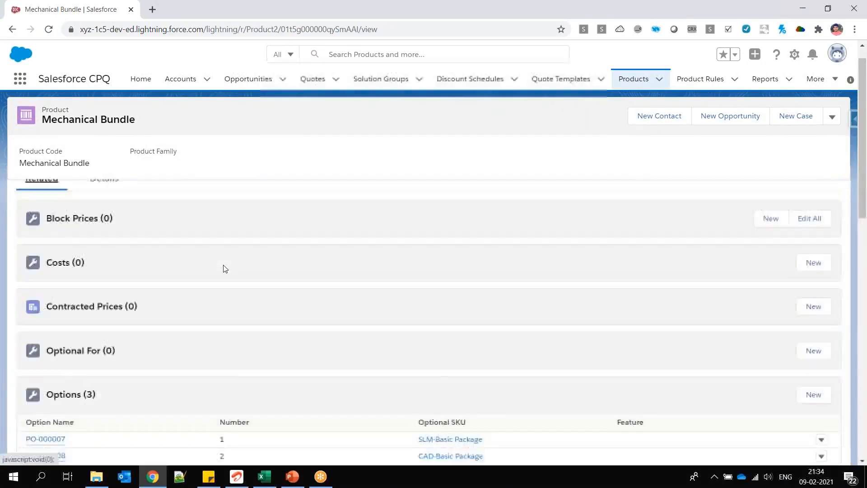
pyautogui.click(54, 350)
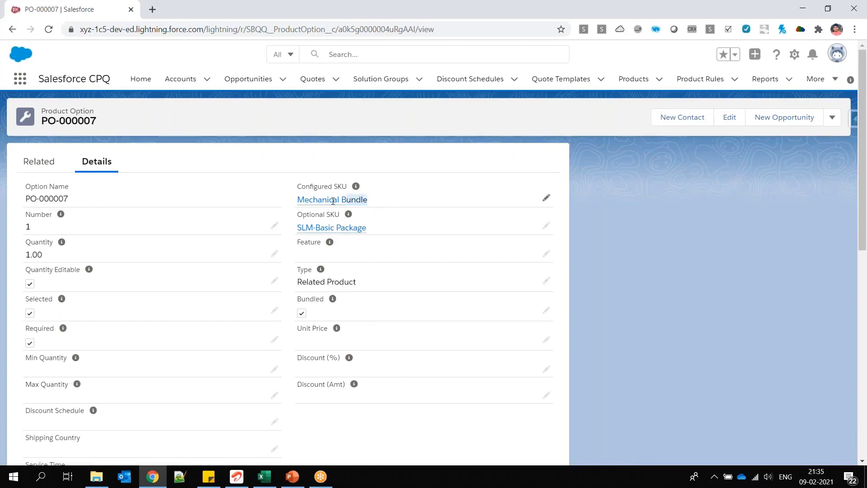
pyautogui.moveTo(322, 204)
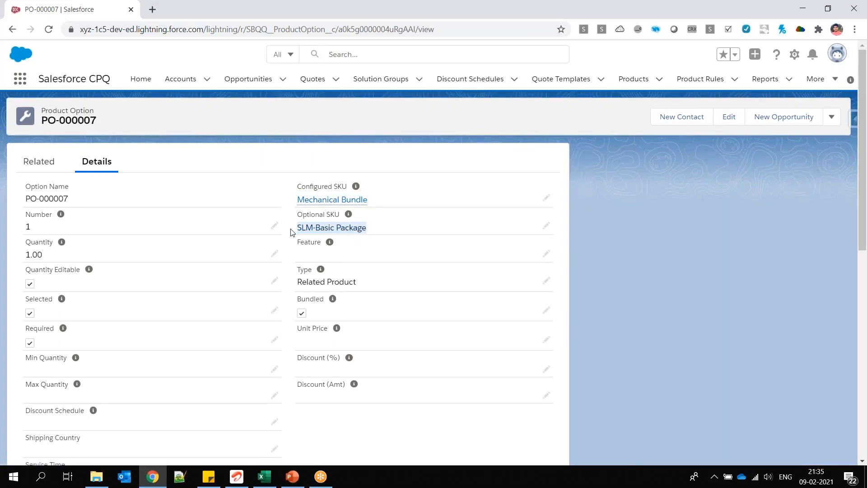
pyautogui.moveTo(297, 214); pyautogui.dragTo(338, 215)
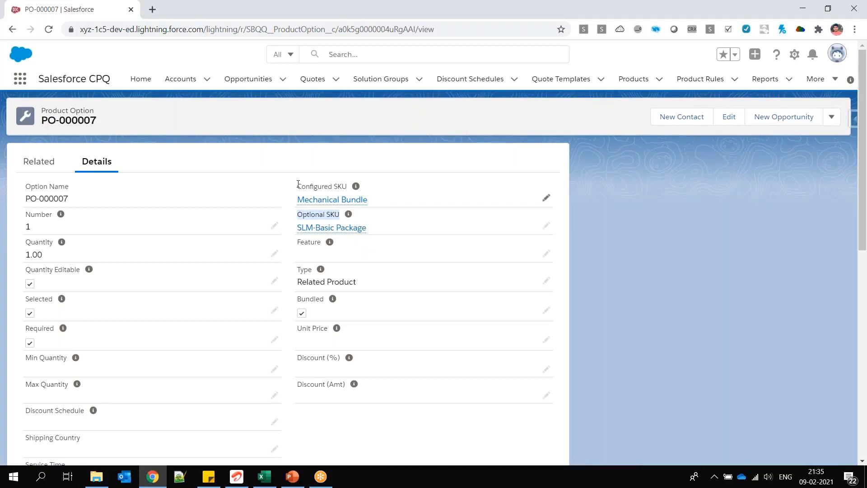
pyautogui.moveTo(298, 184); pyautogui.dragTo(346, 186)
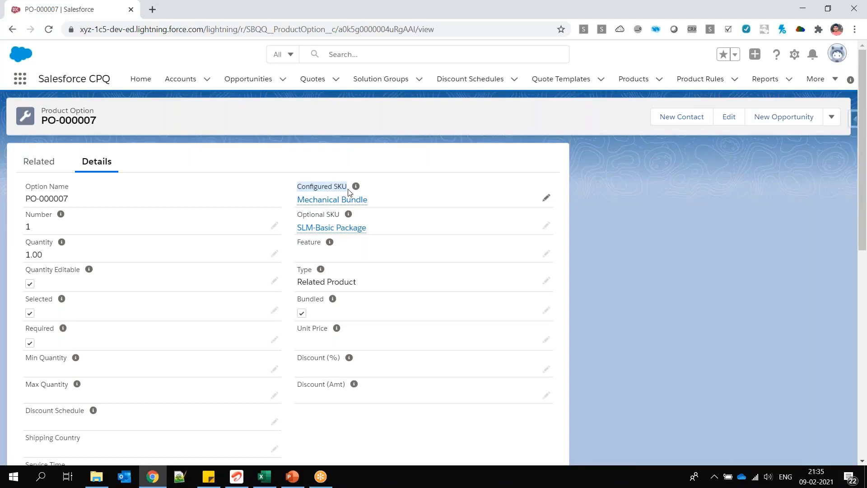
pyautogui.moveTo(332, 233)
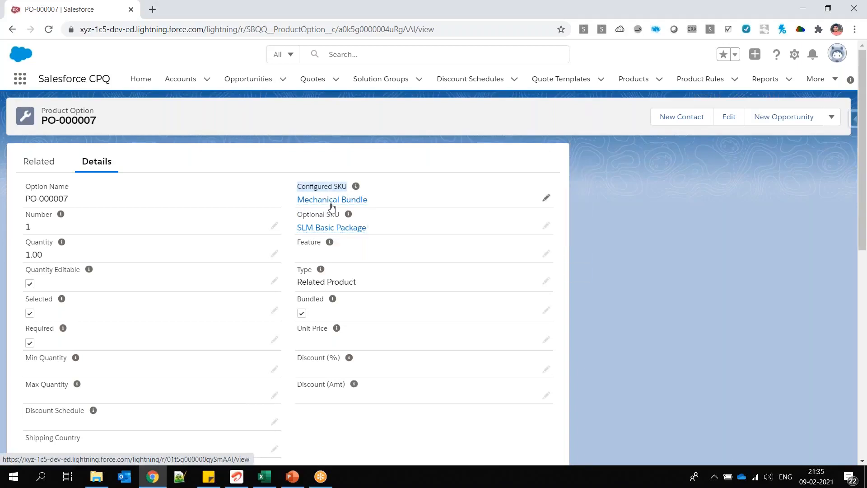
pyautogui.moveTo(332, 205)
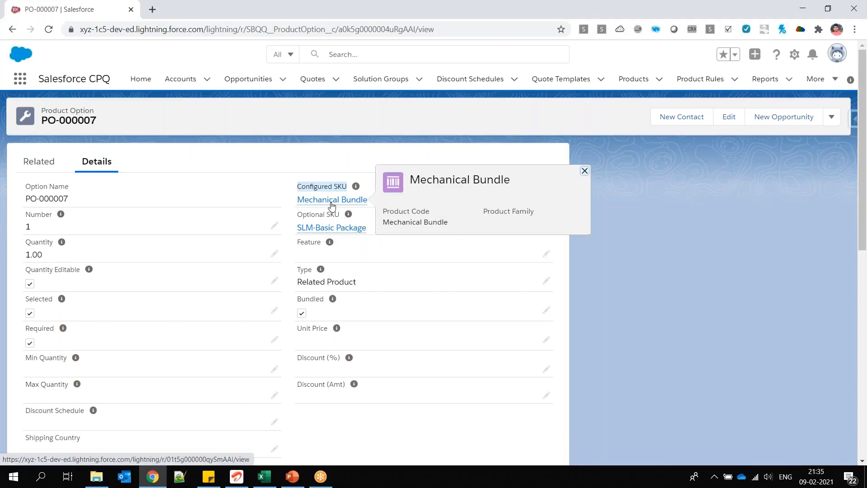
pyautogui.click(545, 255)
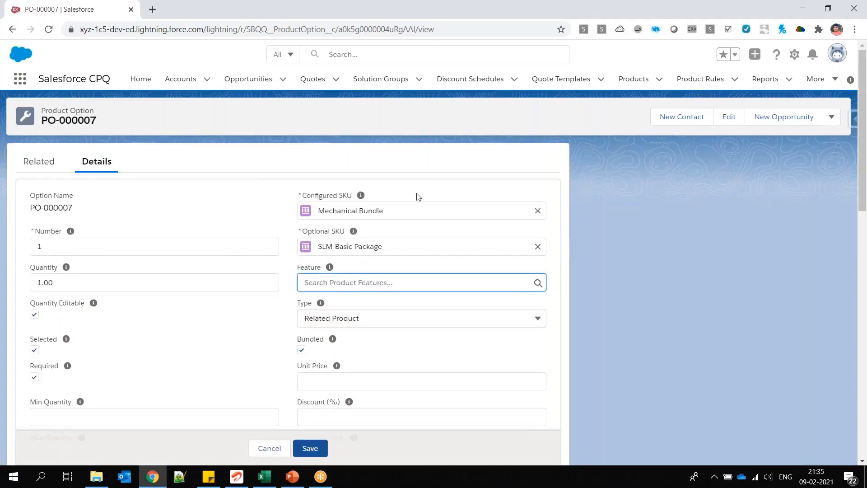
pyautogui.scroll(-3, 149, 298)
pyautogui.scroll(3, 152, 289)
pyautogui.tripleClick(62, 110)
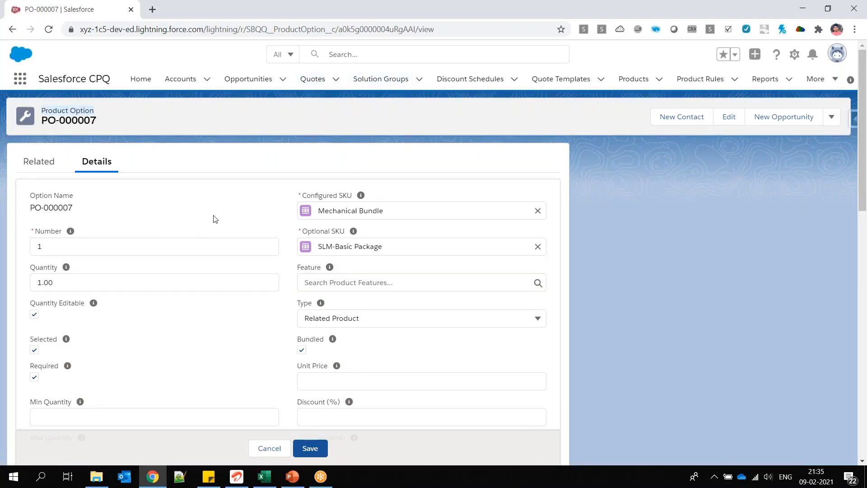
pyautogui.click(101, 249)
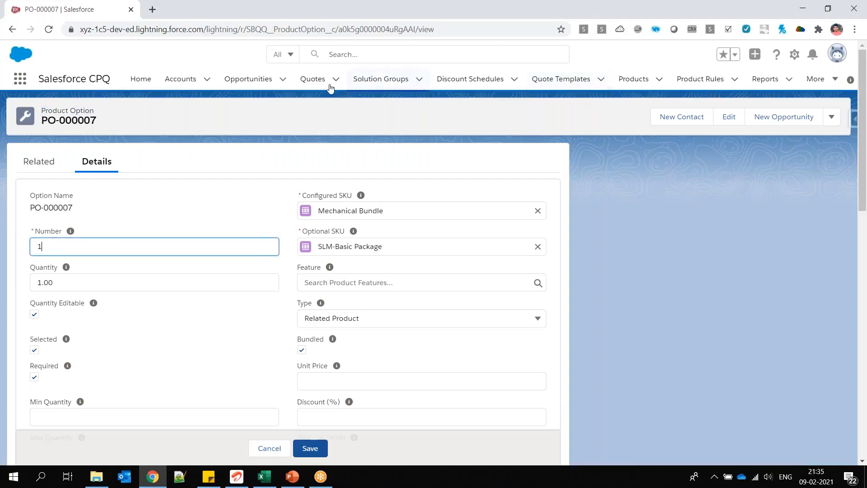
# - Open the Quotes list in a second browser tab and go back to the product option
pyautogui.middleClick(307, 80)
pyautogui.click(205, 8)
pyautogui.click(98, 12)
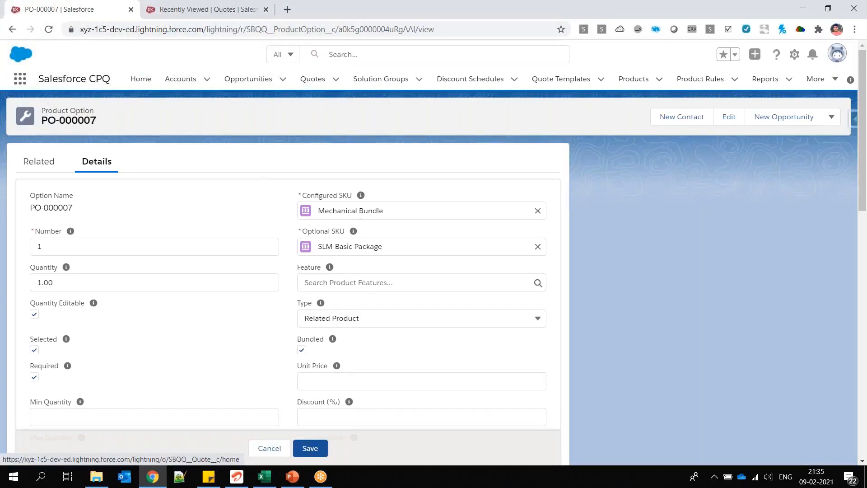
# - Cancel editing the product option and return to the Mechanical Bundle's list of options
pyautogui.click(267, 448)
pyautogui.click(343, 200)
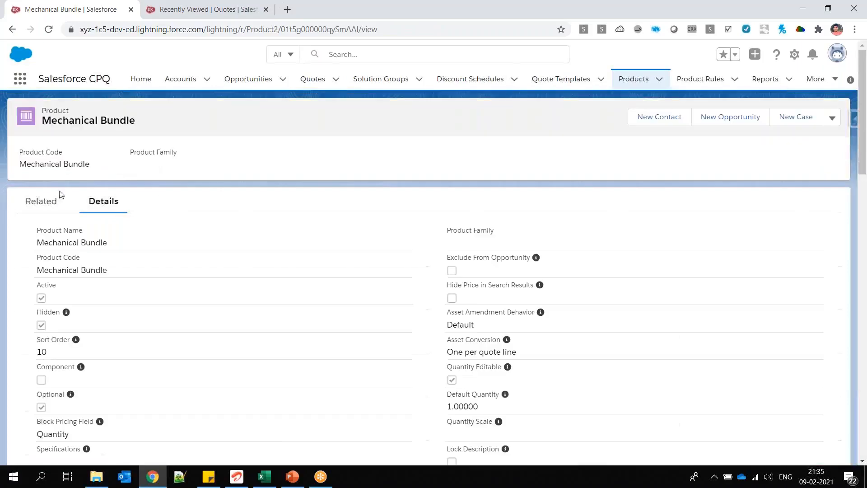
pyautogui.click(53, 200)
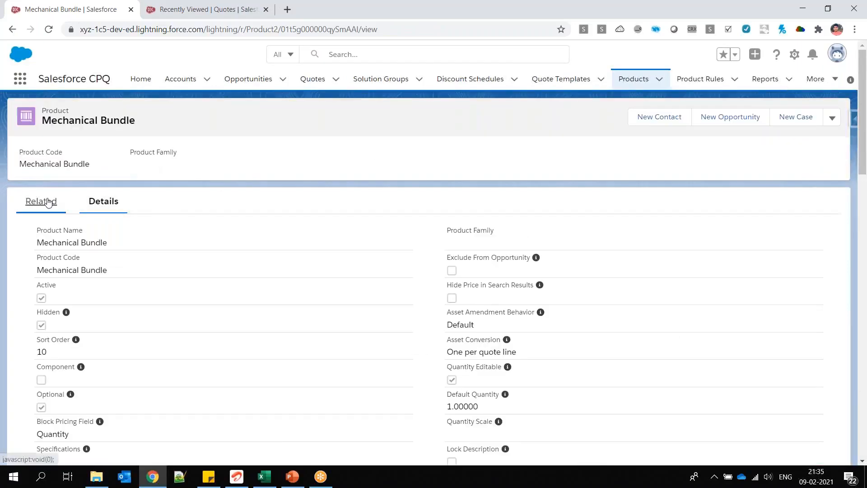
pyautogui.scroll(-4, 134, 244)
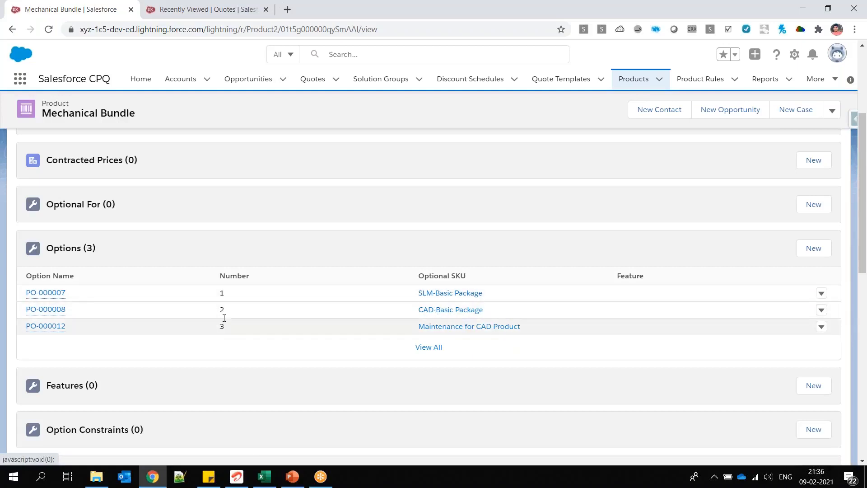
# - Open the line editor of quote Q-00018 in the second tab and return to the Mechanical Bundle product
pyautogui.click(180, 10)
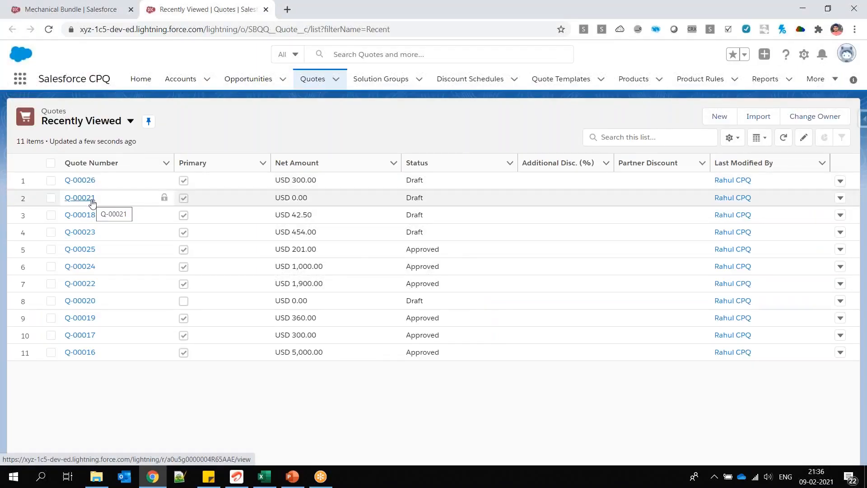
pyautogui.click(92, 215)
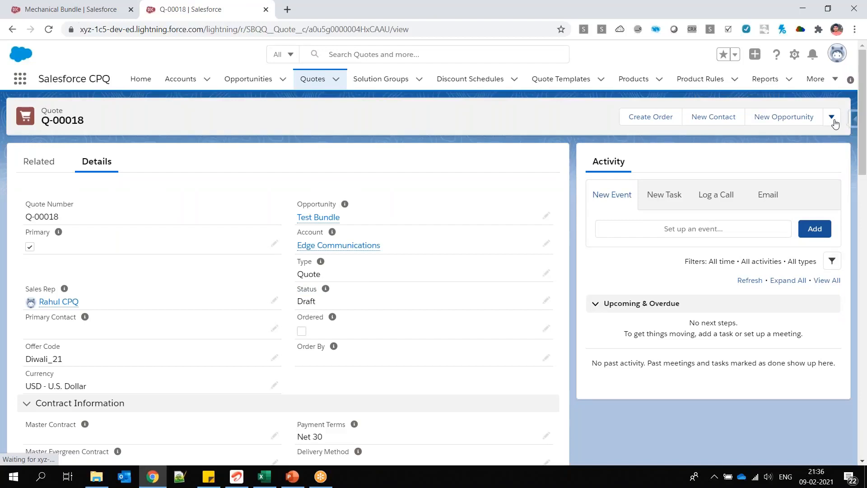
pyautogui.click(832, 118)
pyautogui.click(782, 328)
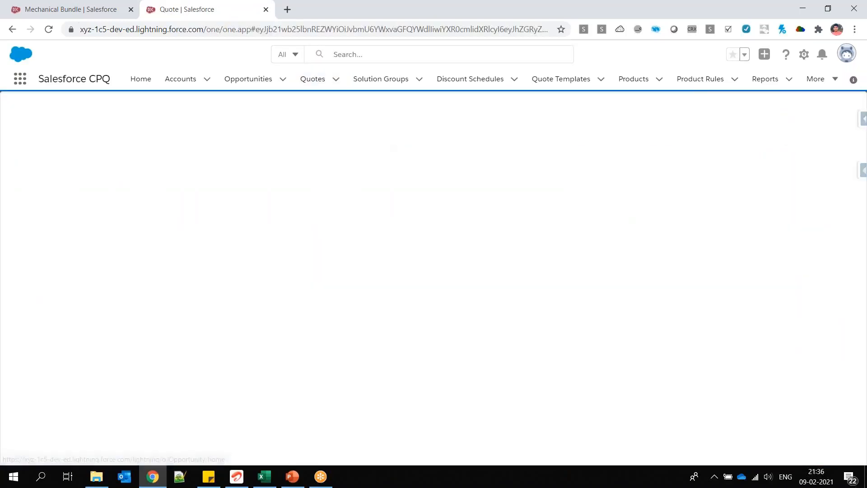
pyautogui.click(78, 10)
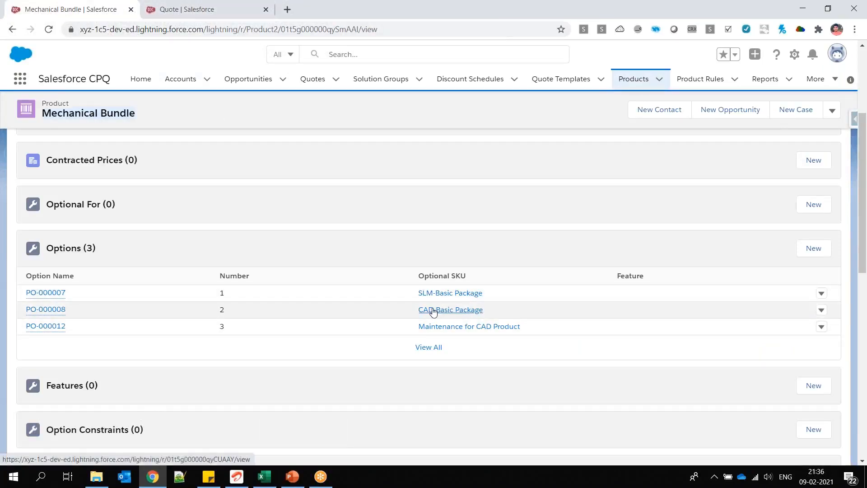
# - Add the Mechanical Bundle product to quote Q-00018 and open its option configuration
pyautogui.click(208, 6)
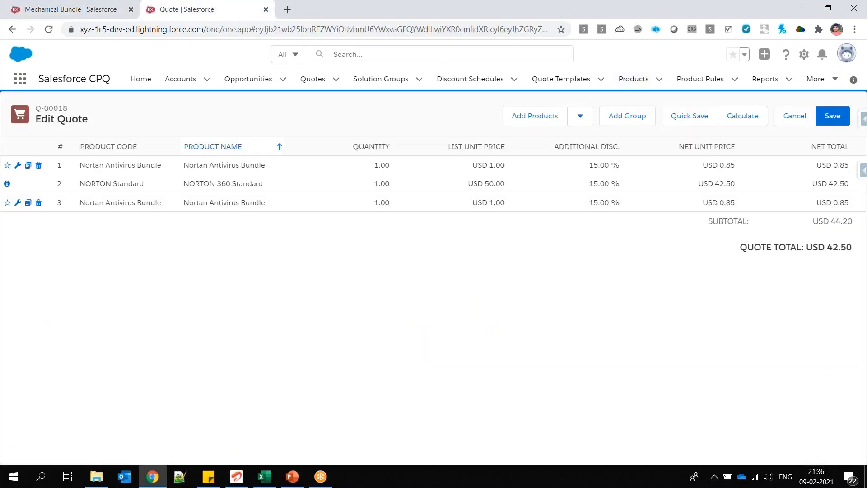
pyautogui.click(516, 125)
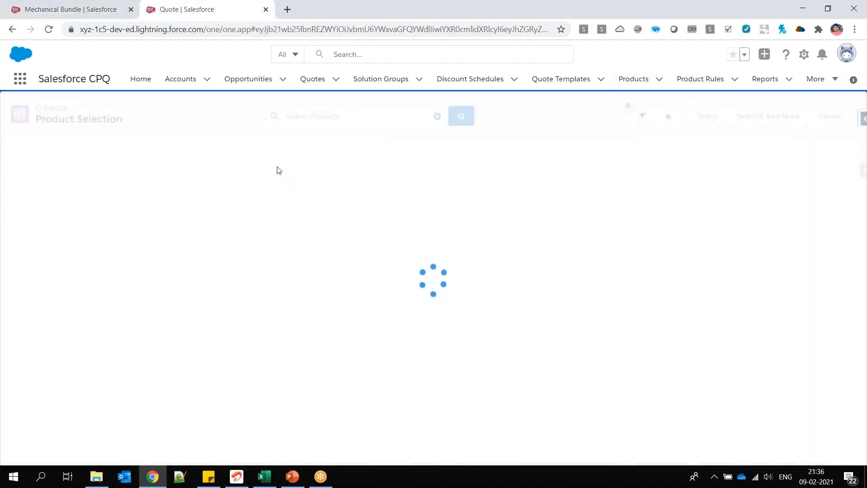
pyautogui.click(9, 273)
pyautogui.click(706, 117)
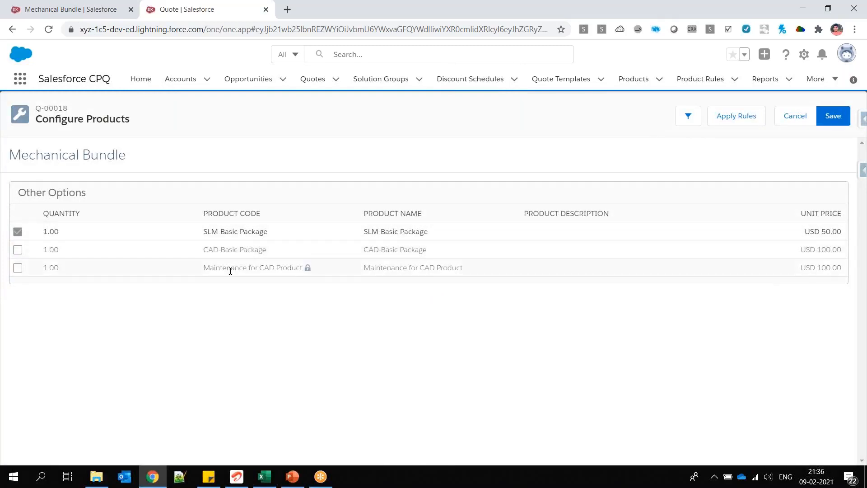
# - Compare the bundle's options list with the quote's product configuration, and open the SLM-Basic Package product option for editing
pyautogui.click(84, 8)
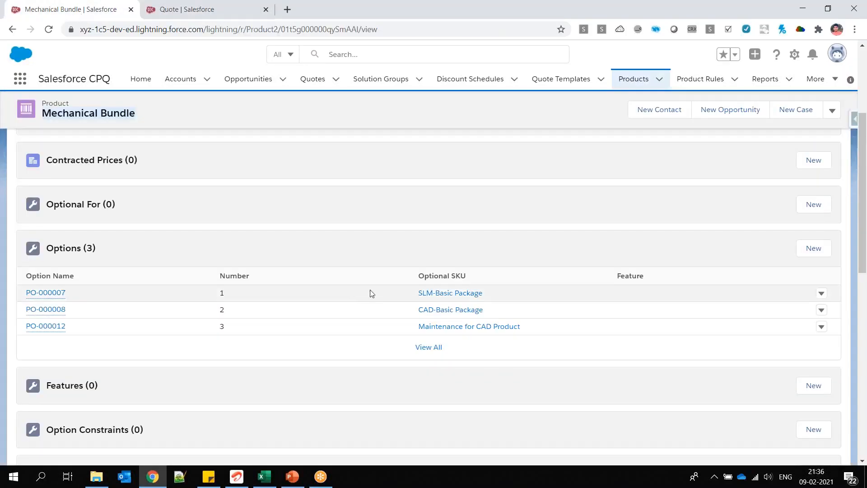
pyautogui.click(204, 10)
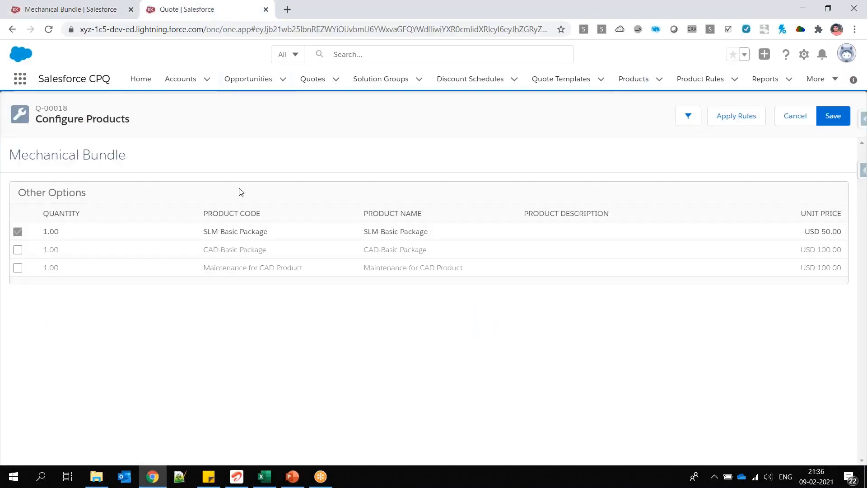
pyautogui.click(96, 12)
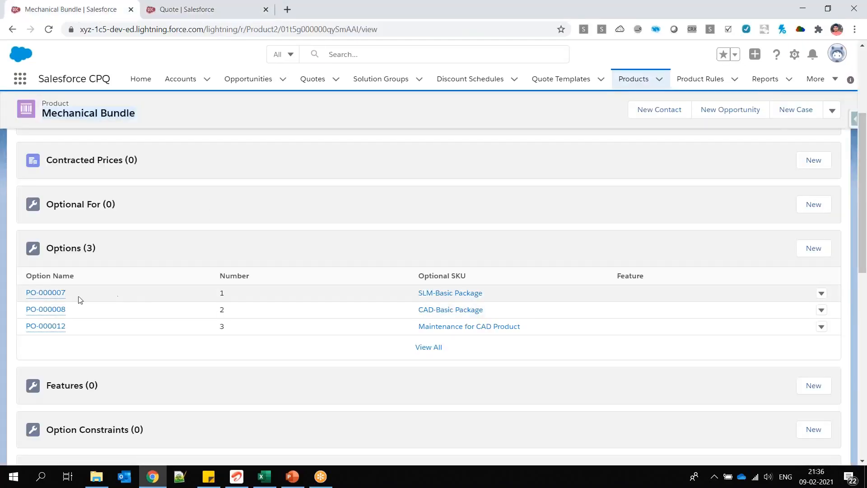
pyautogui.click(52, 298)
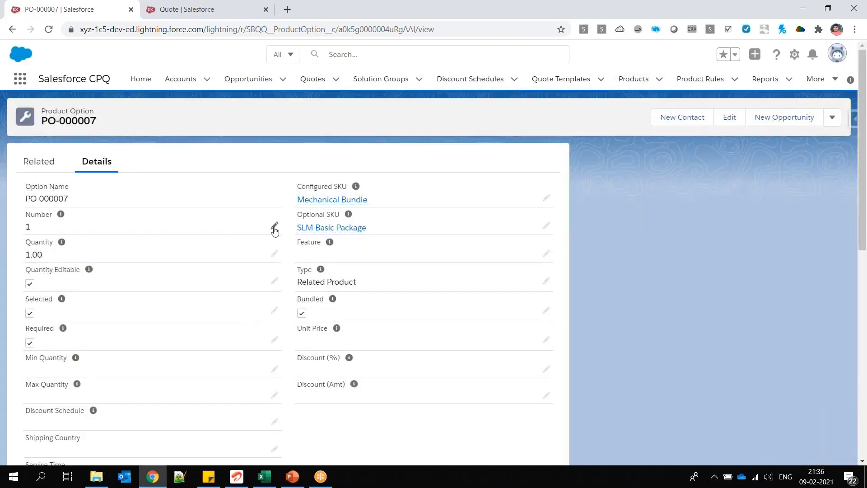
pyautogui.click(274, 228)
# - Compare the SLM-Basic Package option's Quantity field with the quantities on the quote's product configuration page
pyautogui.click(190, 11)
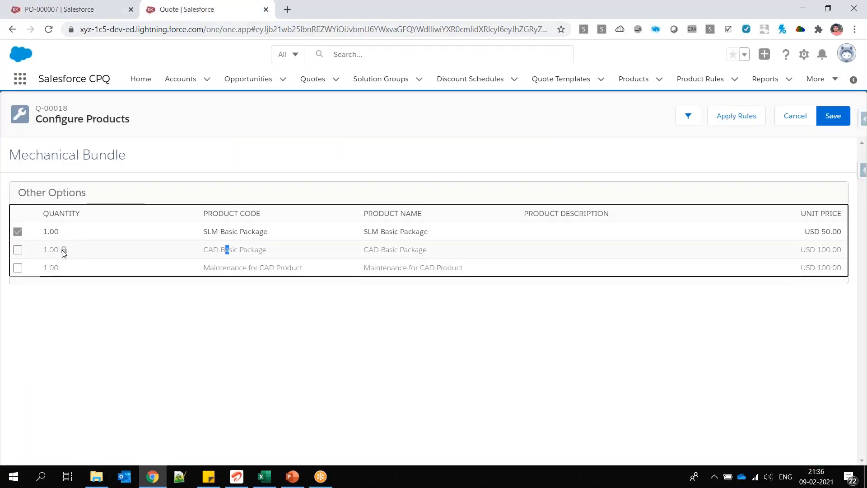
pyautogui.click(90, 10)
pyautogui.click(38, 282)
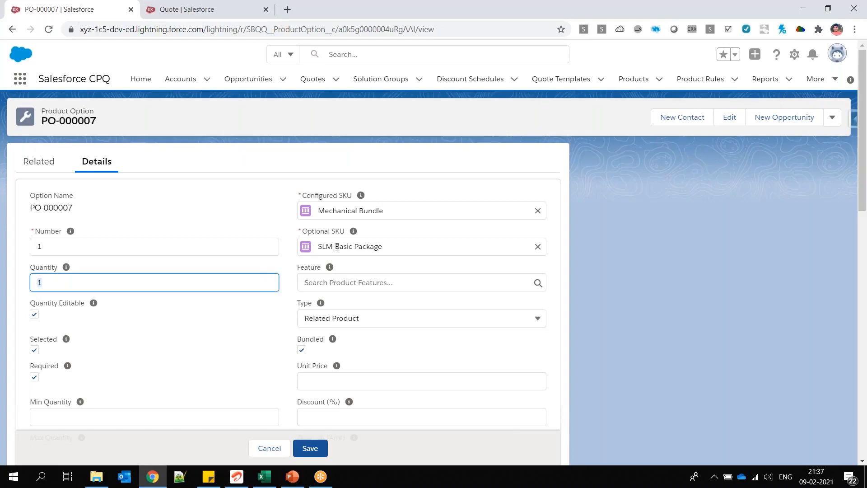
pyautogui.tripleClick(74, 107)
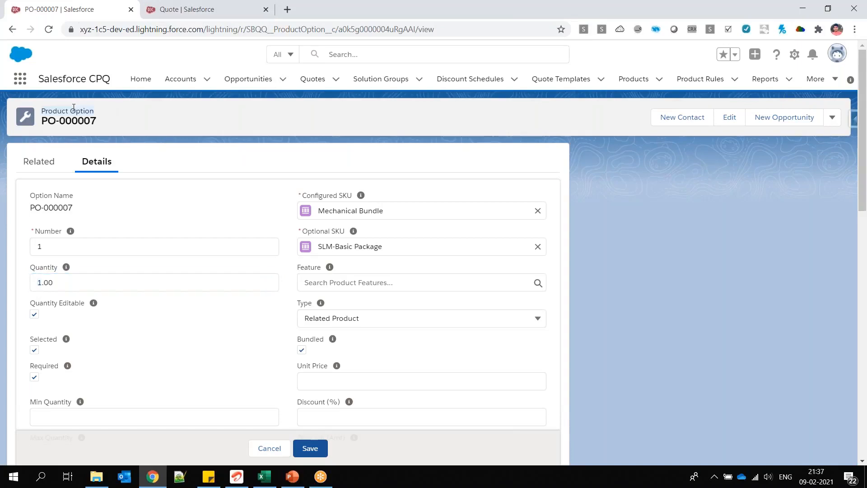
# - Examine the SLM-Basic Package, CAD-Basic Package and Maintenance for CAD Product rows of the Mechanical Bundle on the quote's configuration page
pyautogui.click(217, 4)
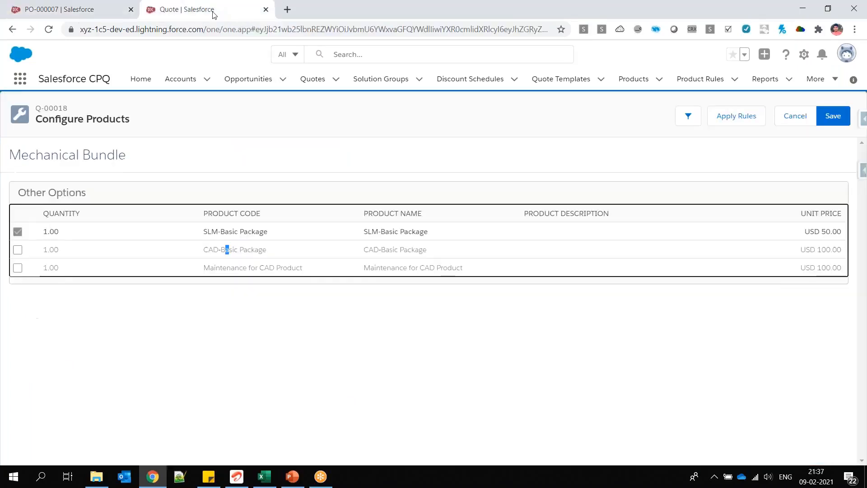
pyautogui.tripleClick(82, 120)
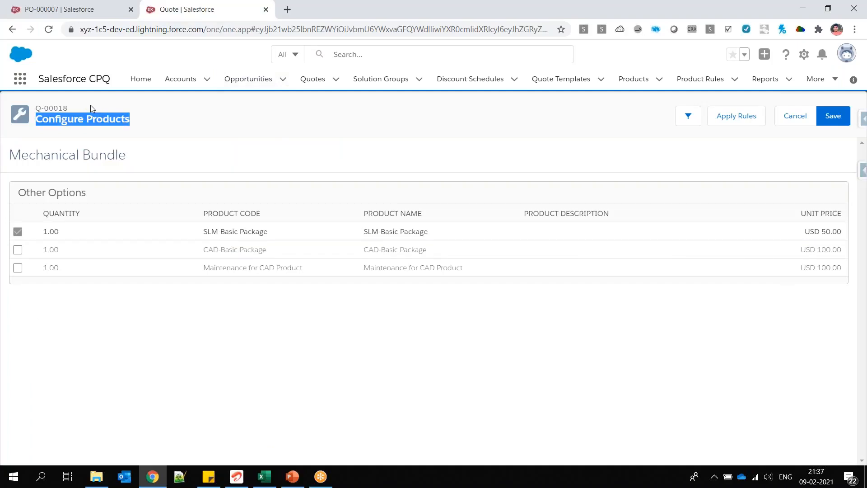
pyautogui.moveTo(11, 154); pyautogui.dragTo(138, 158)
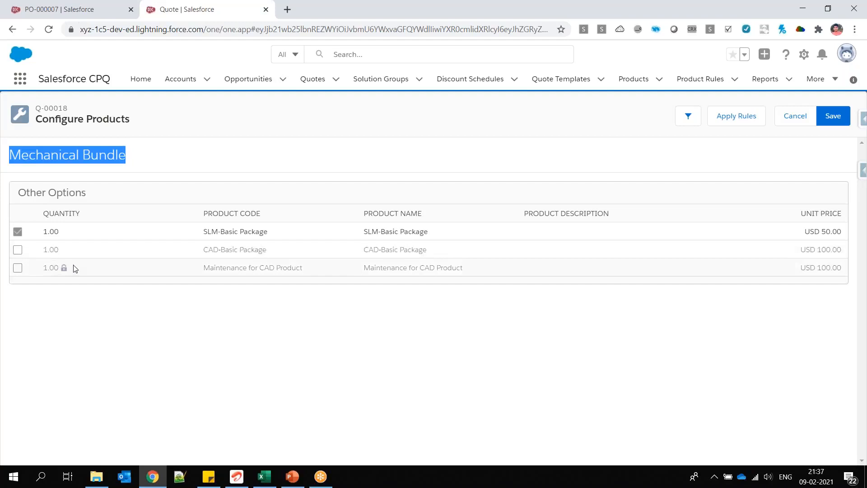
pyautogui.moveTo(205, 234); pyautogui.dragTo(263, 233)
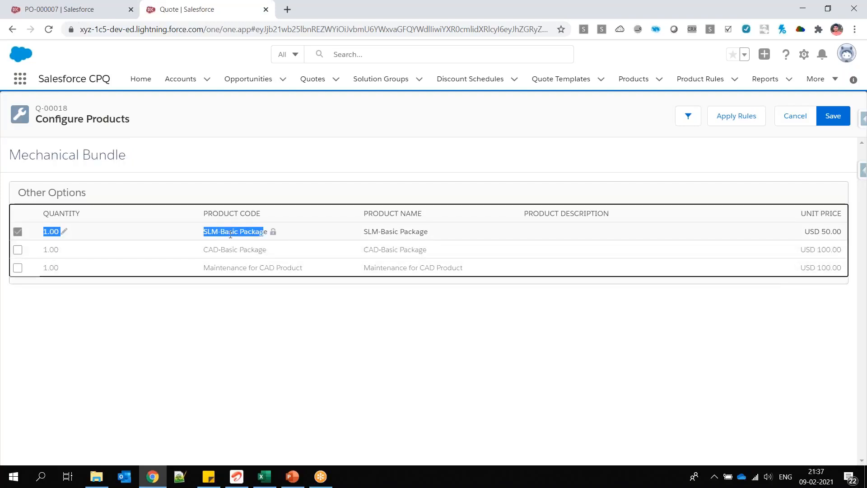
pyautogui.click(206, 248)
pyautogui.moveTo(238, 267); pyautogui.dragTo(254, 267)
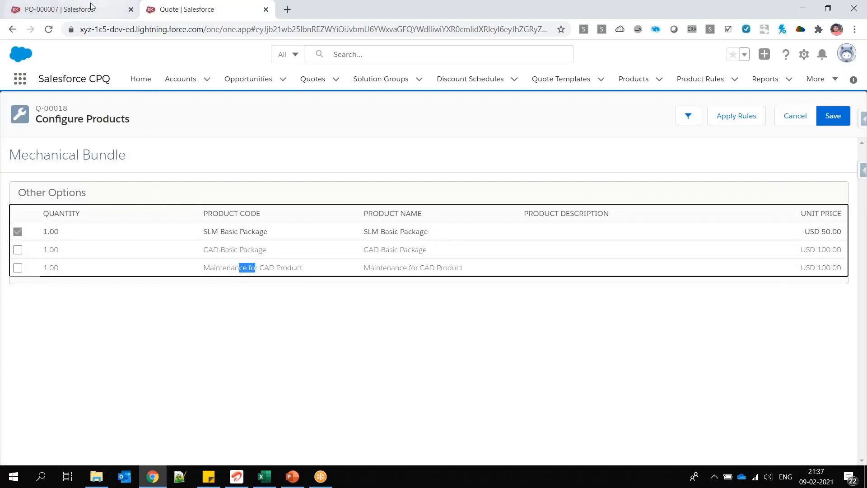
pyautogui.moveTo(42, 231); pyautogui.dragTo(265, 232)
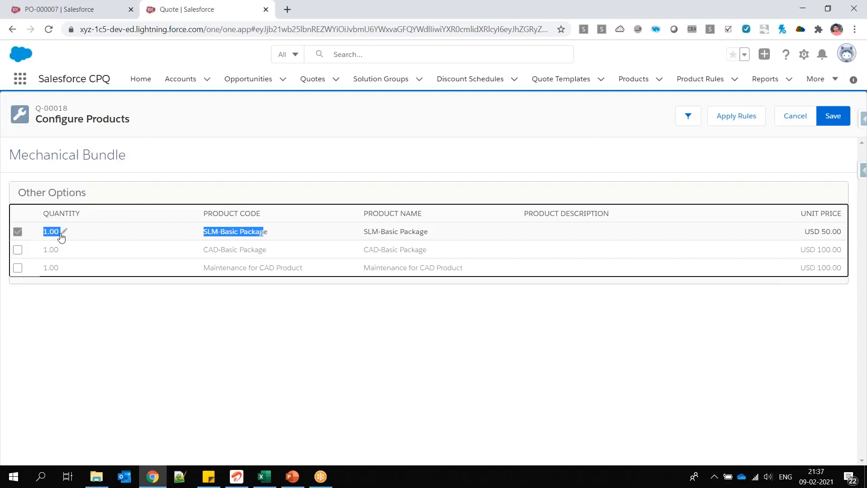
# - Enter Number 1 and Quantity 2 on the SLM-Basic Package product option and point out its Quantity Editable setting
pyautogui.click(96, 9)
pyautogui.moveTo(75, 245); pyautogui.dragTo(36, 245)
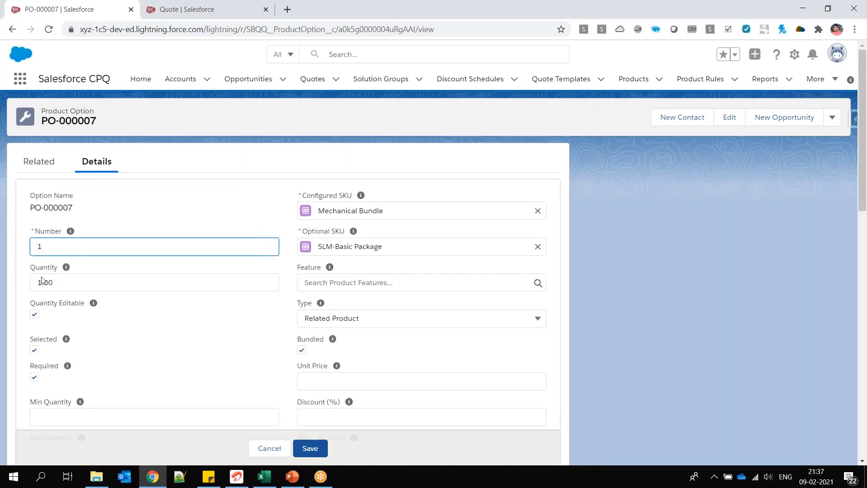
pyautogui.click(65, 284)
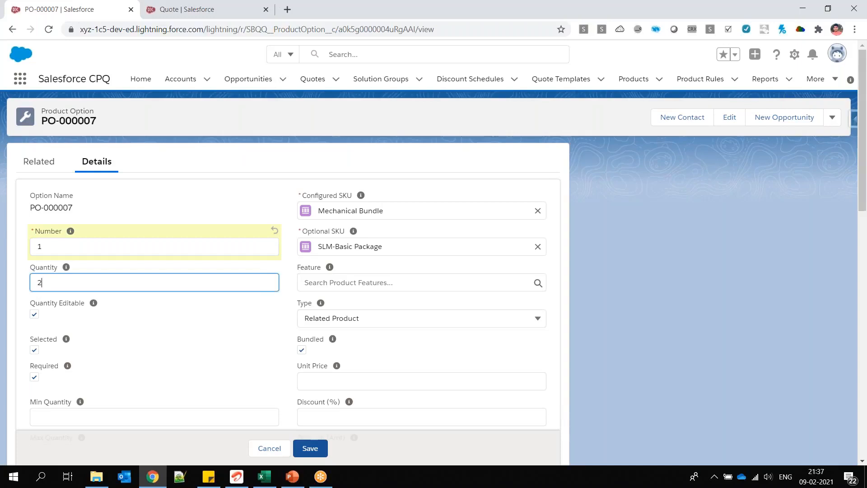
pyautogui.click(34, 314)
pyautogui.moveTo(29, 309); pyautogui.dragTo(87, 310)
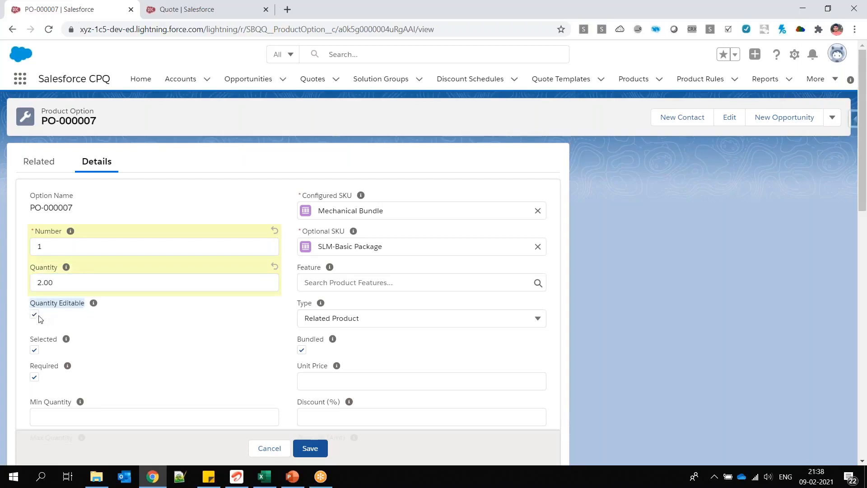
# - Set the SLM-Basic Package quantity to 10 in the quote's Mechanical Bundle configuration
pyautogui.click(169, 6)
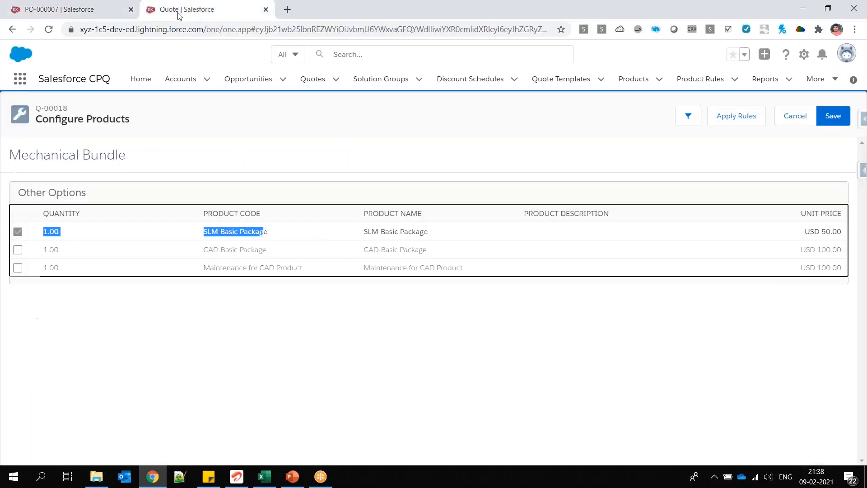
pyautogui.click(64, 232)
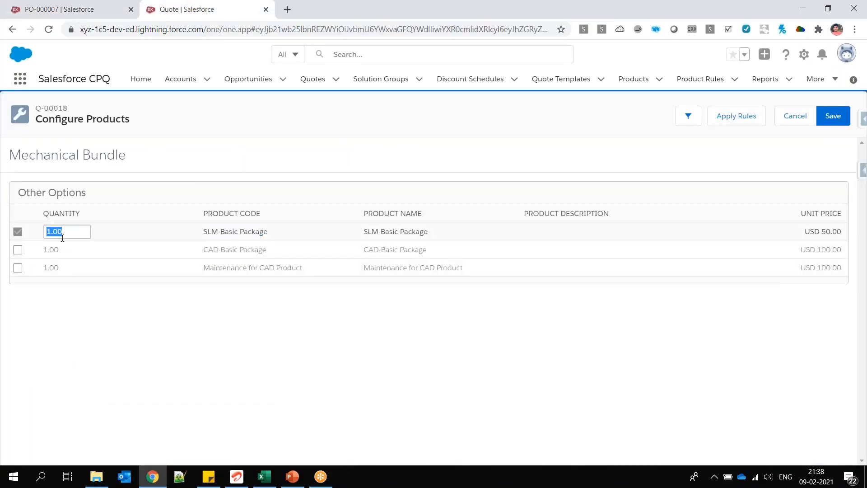
pyautogui.write('10')
# - Compare the product option's Quantity field with the SLM-Basic Package quantity in the quote's configuration
pyautogui.click(102, 14)
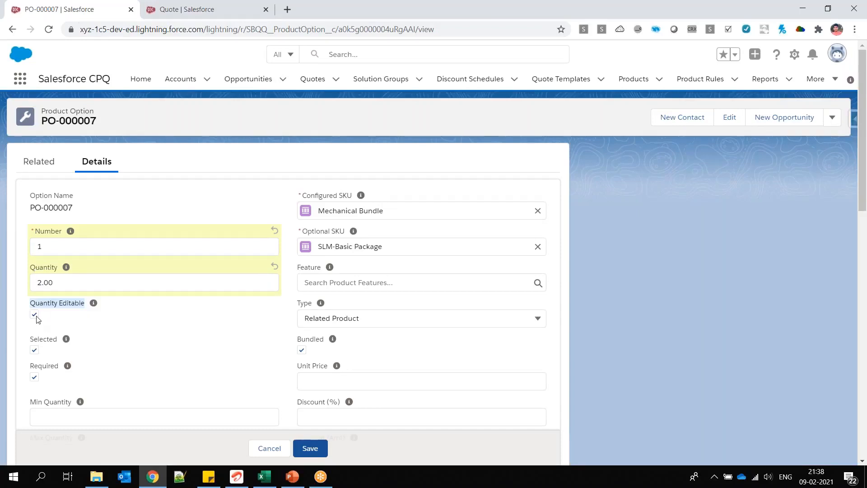
pyautogui.click(48, 285)
pyautogui.hotkey('ctrl', 'Tab')
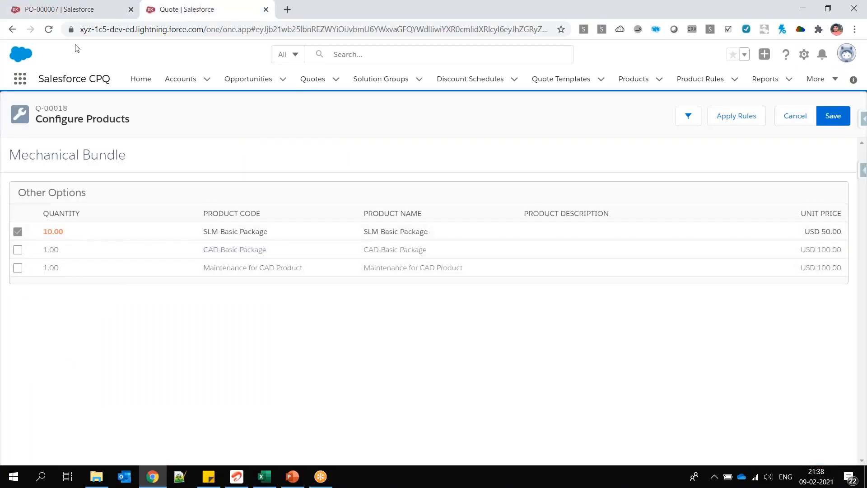
pyautogui.click(99, 13)
pyautogui.click(75, 279)
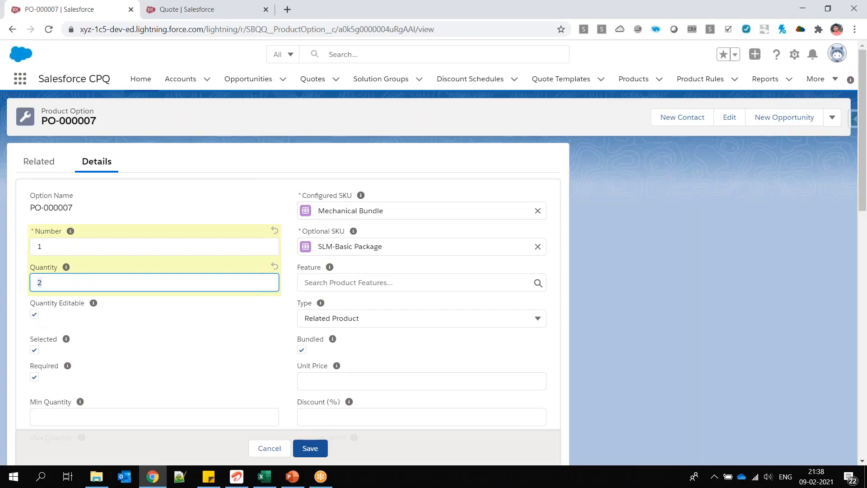
pyautogui.click(187, 9)
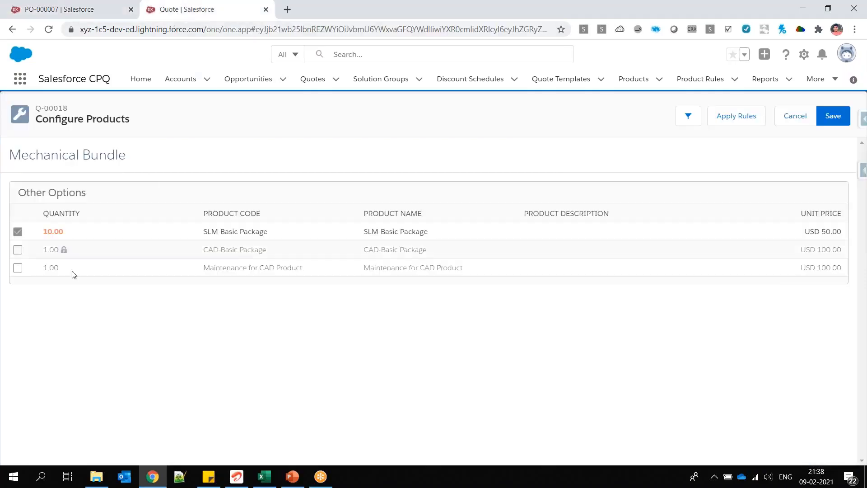
pyautogui.click(69, 232)
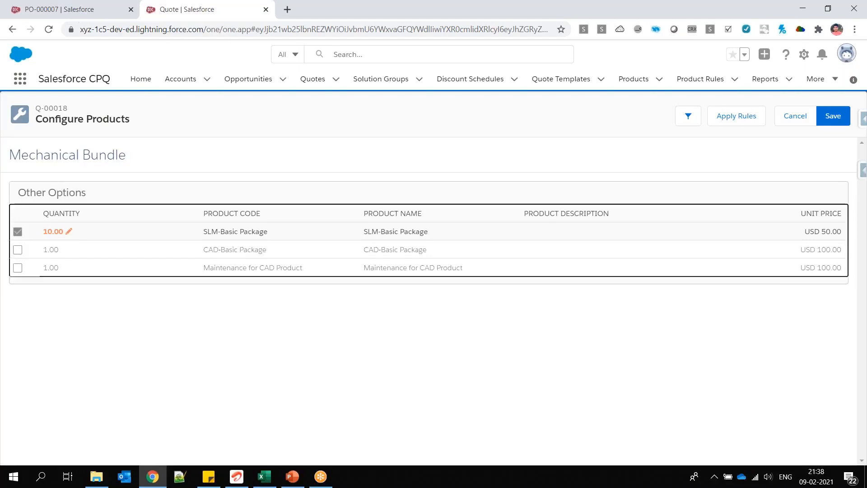
# - Examine the option's Quantity Editable and Selected settings against the SLM-Basic Package row on the quote's configuration page
pyautogui.tripleClick(82, 116)
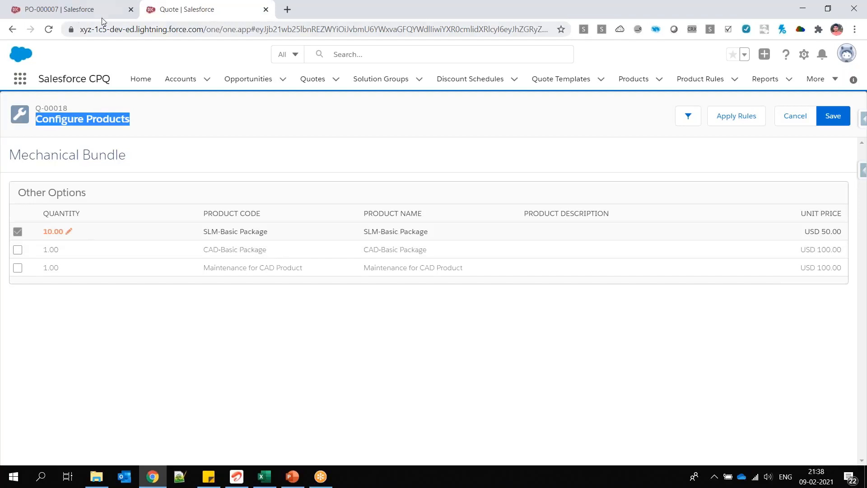
pyautogui.click(101, 17)
pyautogui.moveTo(30, 303); pyautogui.dragTo(74, 303)
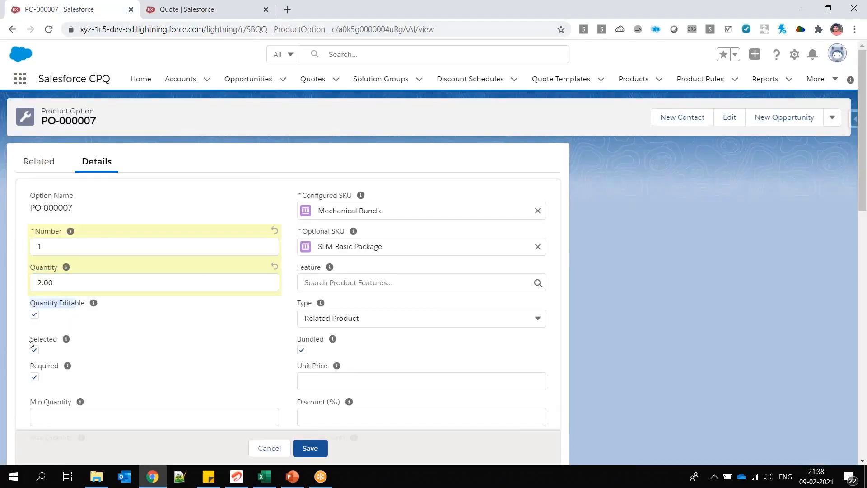
pyautogui.moveTo(30, 344); pyautogui.dragTo(64, 347)
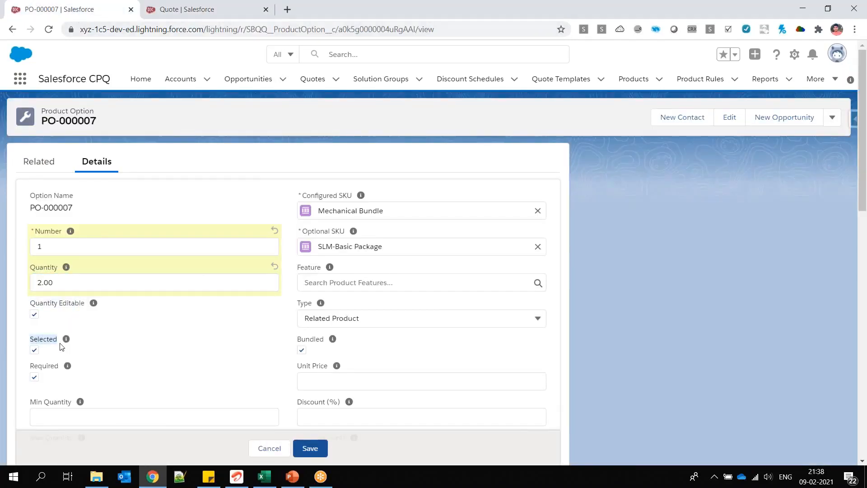
pyautogui.click(204, 9)
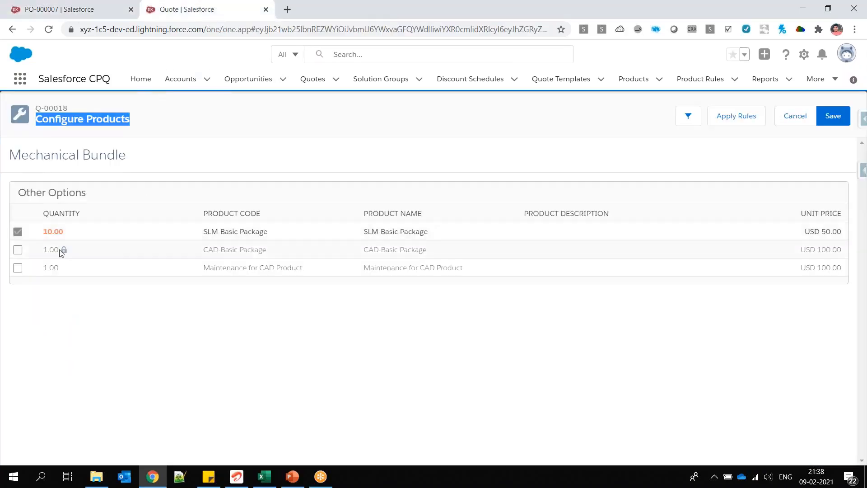
pyautogui.click(90, 10)
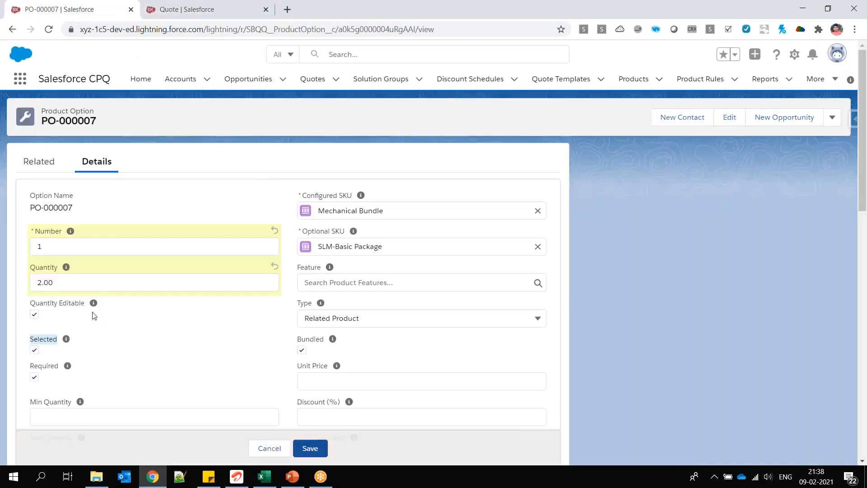
# - Turn off Required and Bundled on the SLM-Basic Package product option, saving the record after each change
pyautogui.click(34, 377)
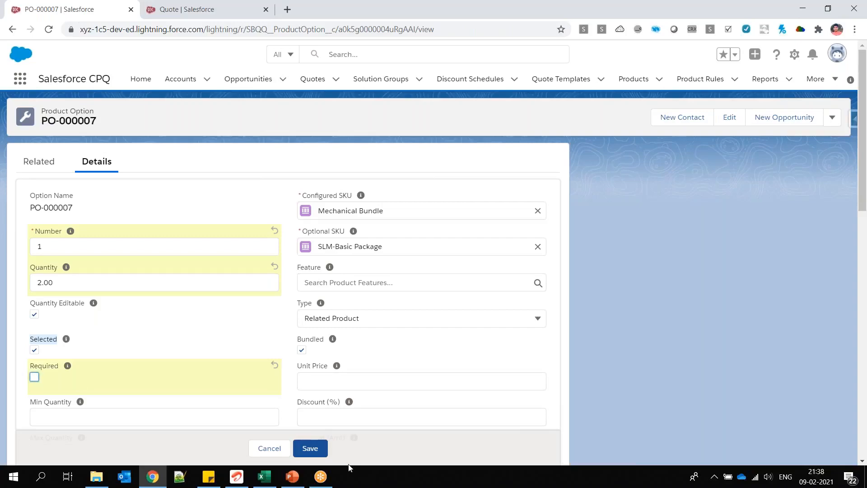
pyautogui.click(310, 449)
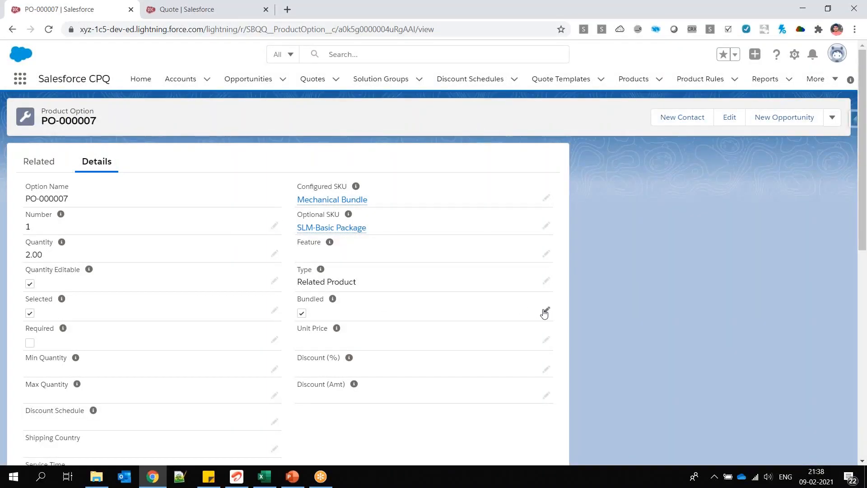
pyautogui.click(546, 310)
pyautogui.click(301, 316)
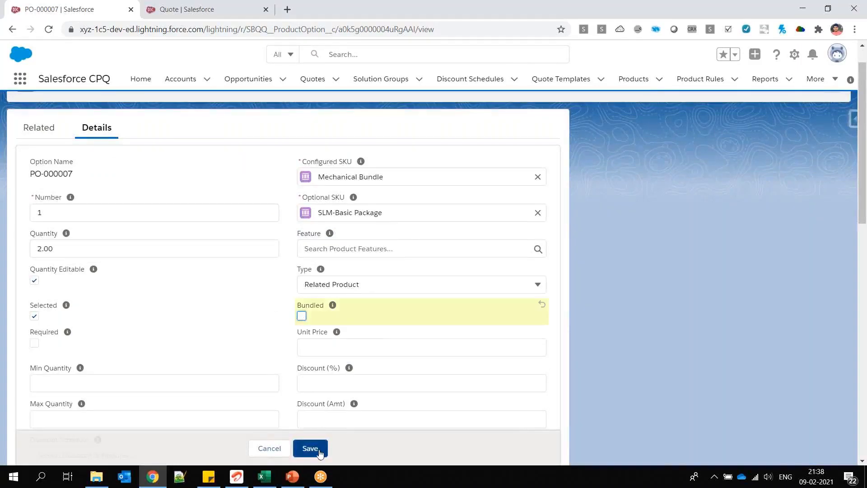
pyautogui.click(314, 451)
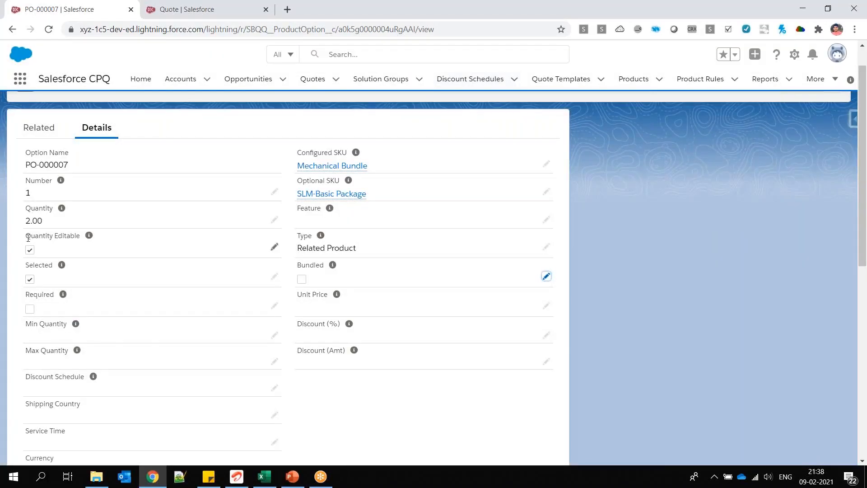
# - Review the Quantity, Quantity Editable and Selected settings on the SLM-Basic Package product option
pyautogui.moveTo(26, 235); pyautogui.dragTo(60, 234)
pyautogui.moveTo(26, 208); pyautogui.dragTo(57, 208)
pyautogui.moveTo(26, 235); pyautogui.dragTo(73, 236)
pyautogui.moveTo(25, 265); pyautogui.dragTo(53, 266)
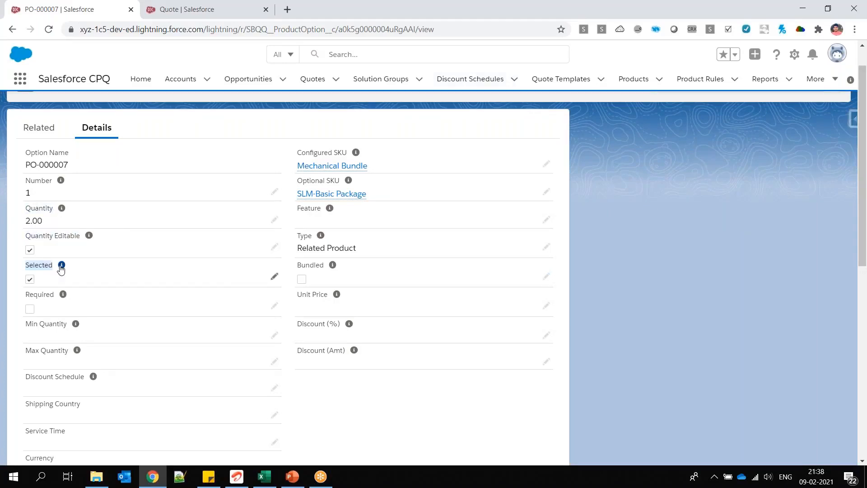
# - Toggle the CAD-Basic Package option on and off twice in the quote's Mechanical Bundle configuration
pyautogui.click(233, 11)
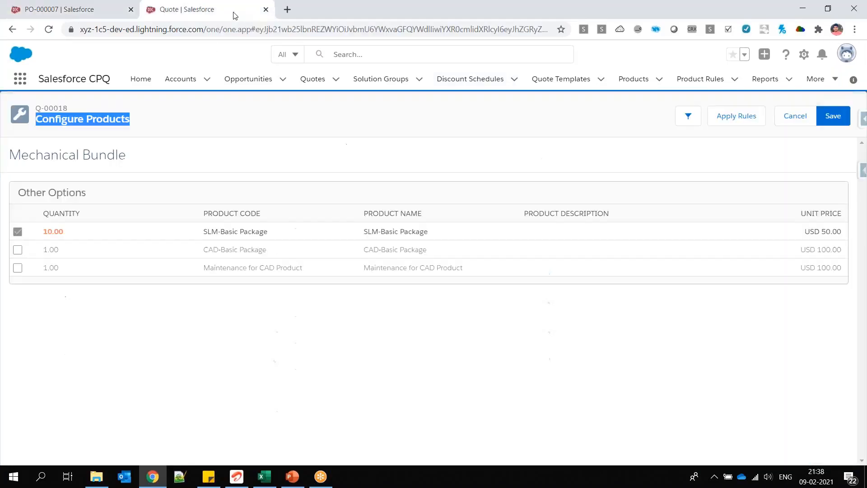
pyautogui.click(18, 250)
pyautogui.click(18, 250)
pyautogui.click(17, 249)
pyautogui.click(18, 249)
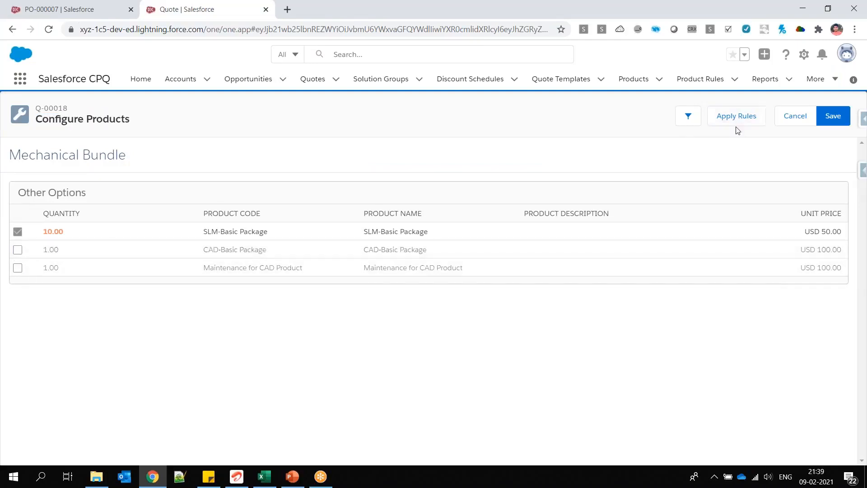
# - Cancel the current configuration and select Mechanical Bundle again from the product list to reconfigure it
pyautogui.click(790, 116)
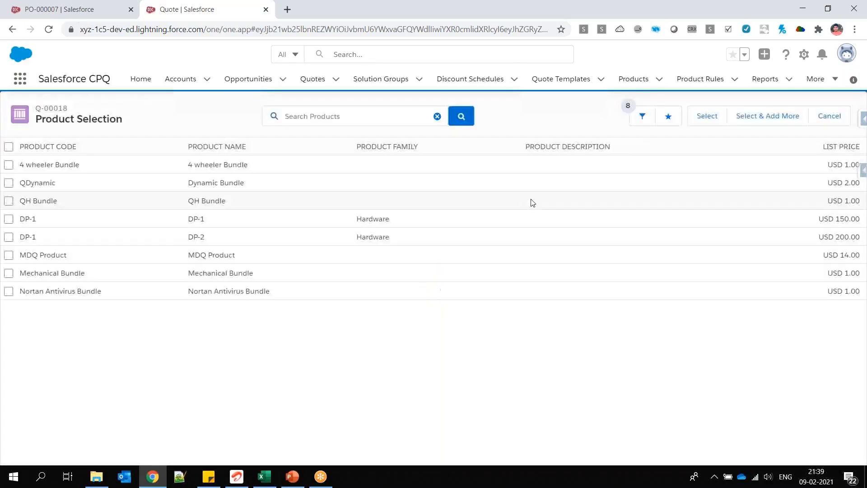
pyautogui.click(8, 272)
pyautogui.click(714, 116)
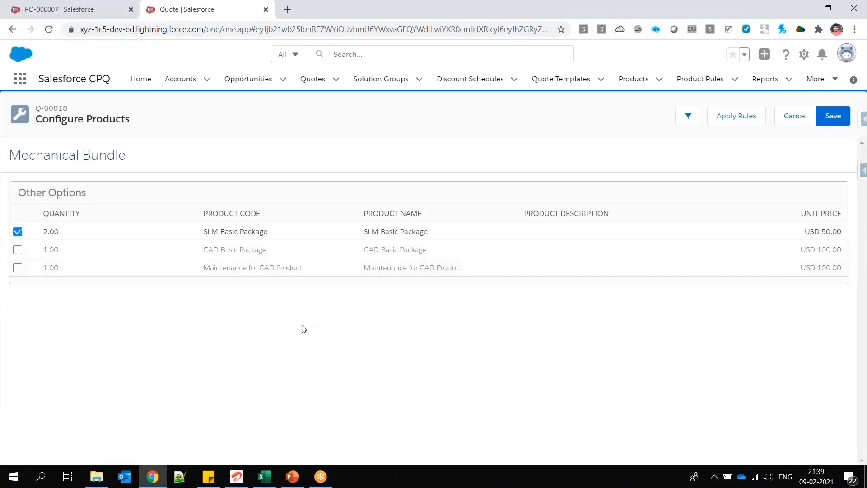
# - Open the SLM-Basic Package quantity for editing, then deselect and reselect that option in the bundle configuration
pyautogui.click(66, 232)
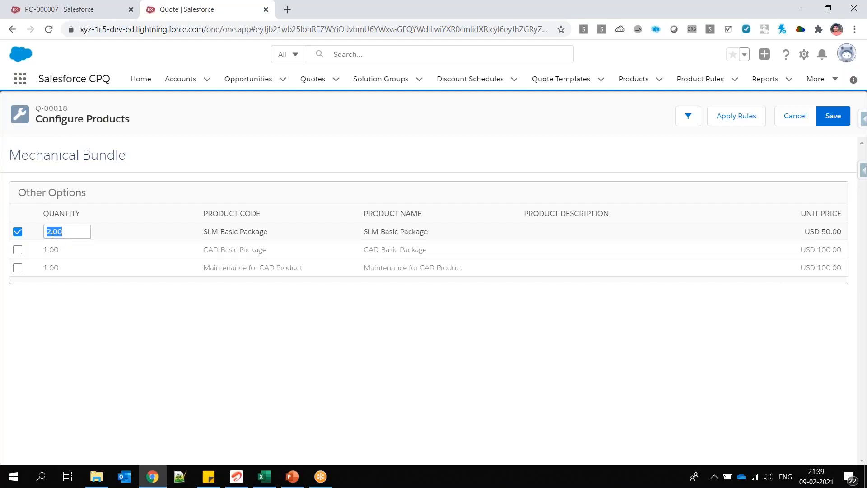
pyautogui.click(17, 233)
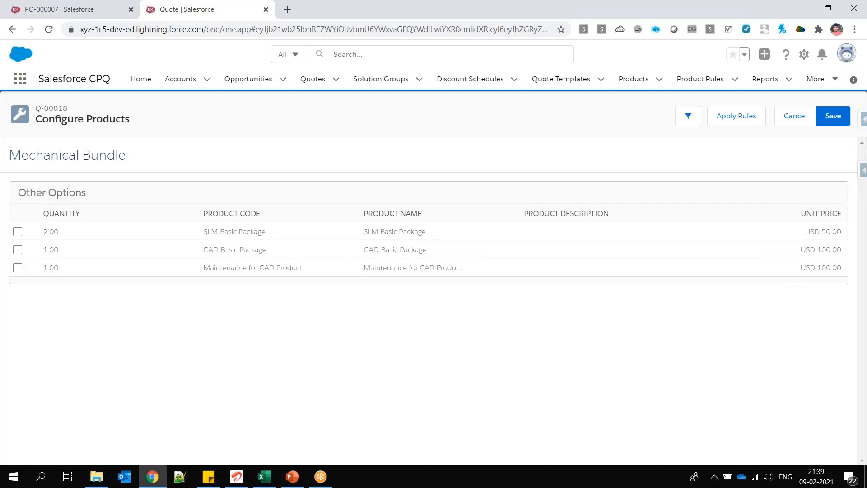
pyautogui.click(17, 232)
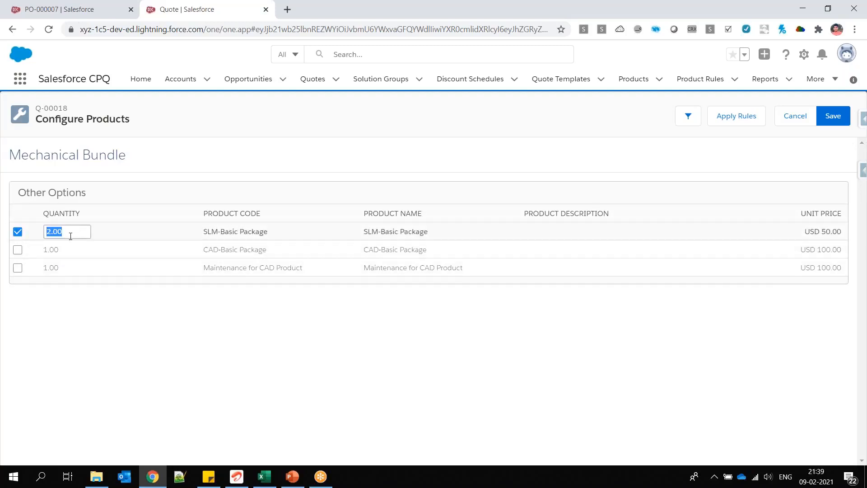
# - Compare the product option's Selected and Required settings with the SLM-Basic Package row in the quote's configuration
pyautogui.click(70, 10)
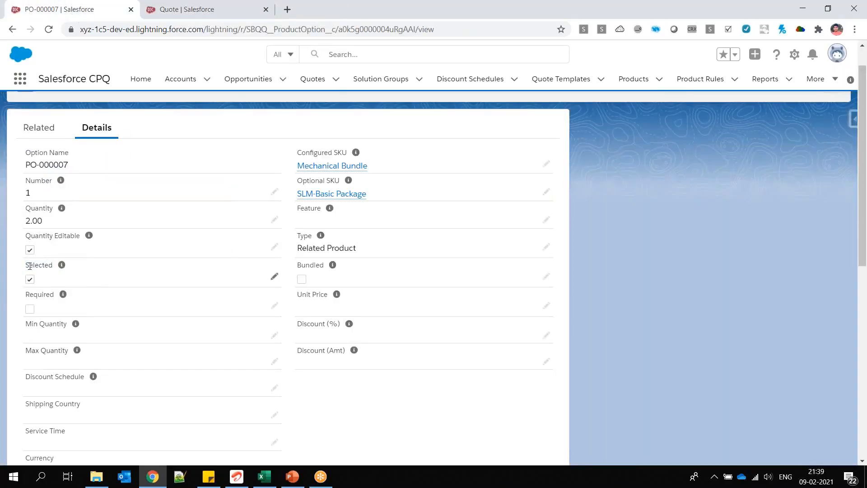
pyautogui.click(188, 10)
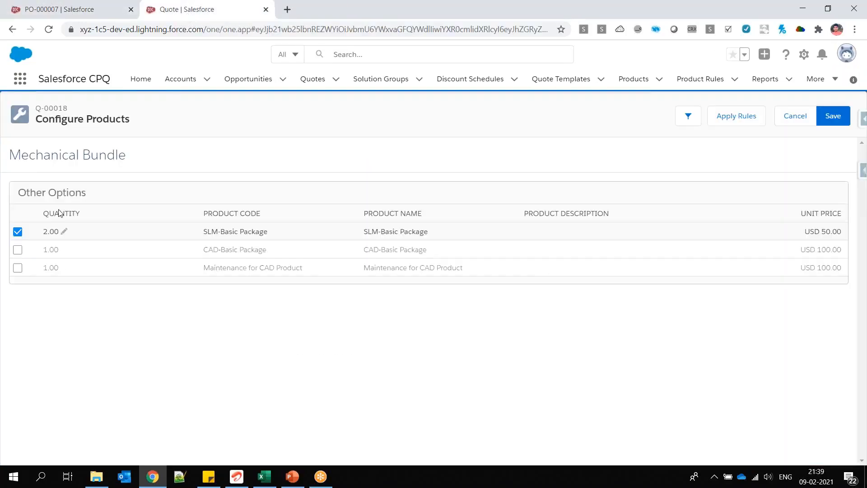
pyautogui.click(113, 10)
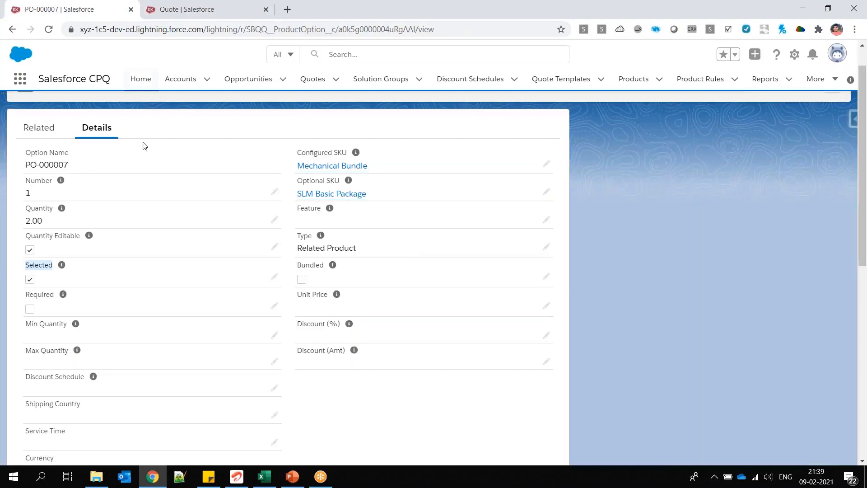
pyautogui.doubleClick(30, 296)
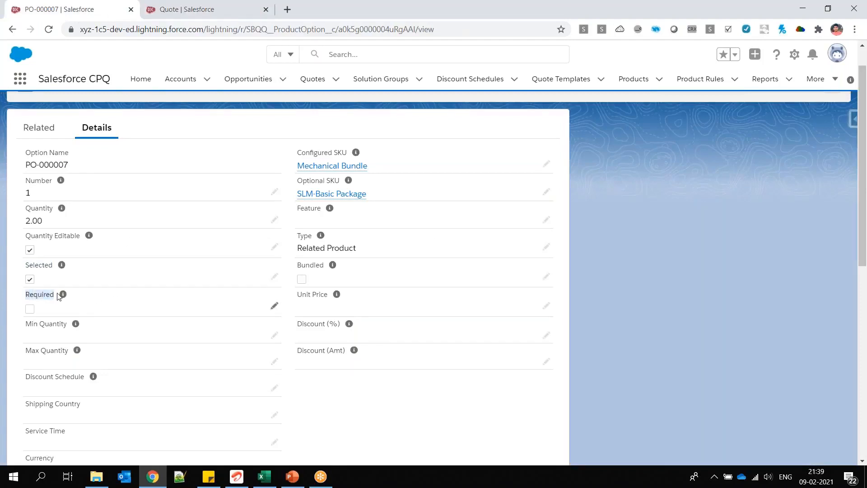
pyautogui.click(201, 10)
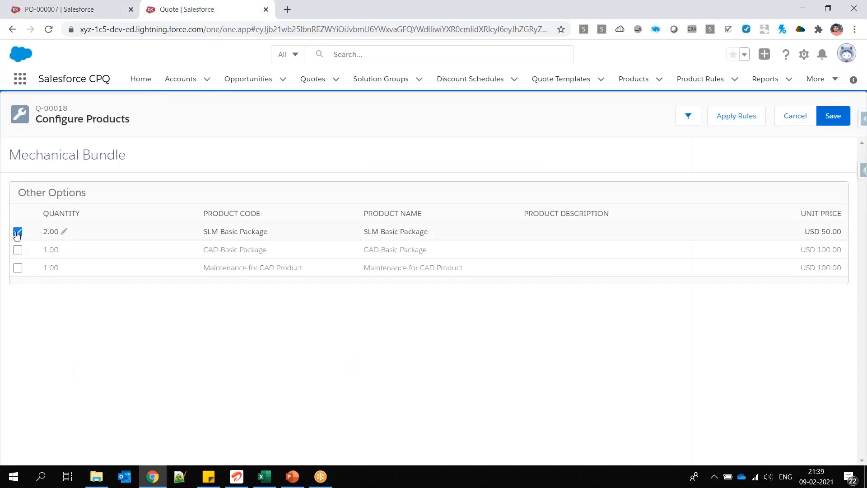
# - Turn on Required for the SLM-Basic Package product option and save the record
pyautogui.click(85, 11)
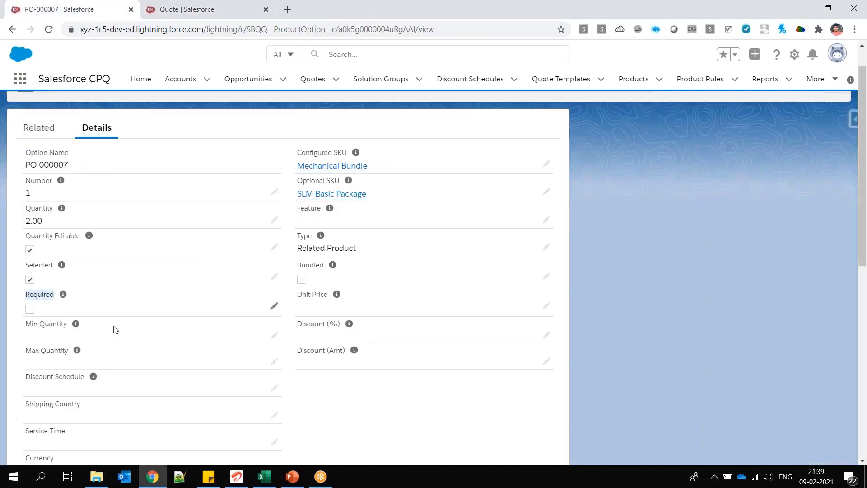
pyautogui.click(274, 306)
pyautogui.click(34, 343)
pyautogui.click(309, 448)
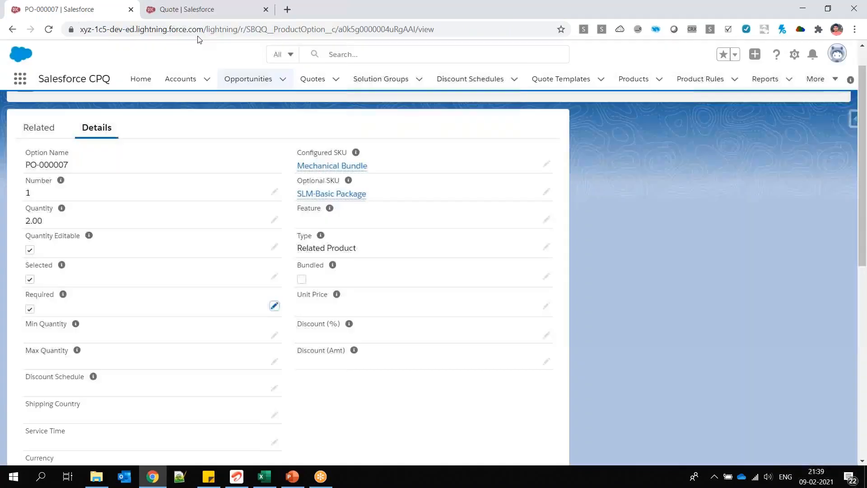
# - Cancel and reopen the Mechanical Bundle configuration on the quote, then try to deselect SLM-Basic Package
pyautogui.click(198, 10)
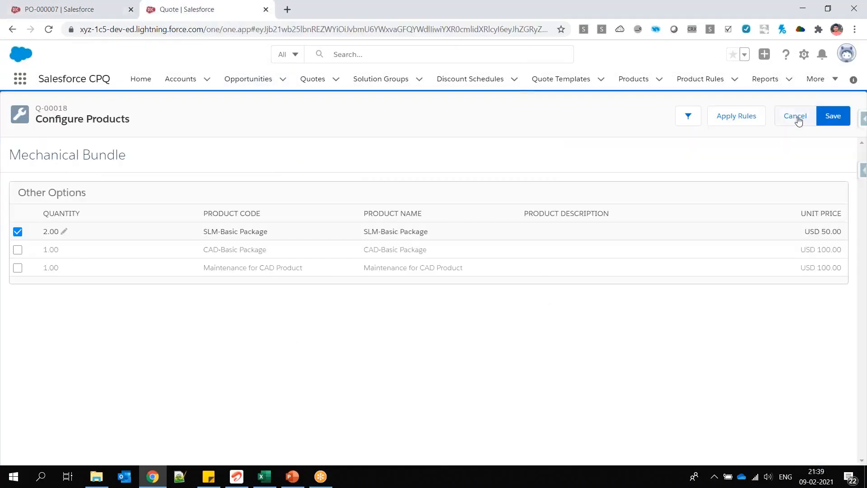
pyautogui.click(797, 118)
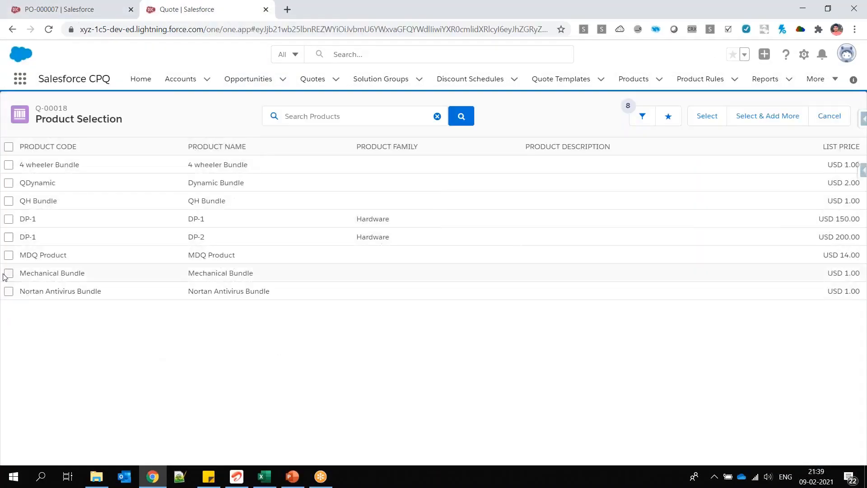
pyautogui.click(9, 273)
pyautogui.click(707, 116)
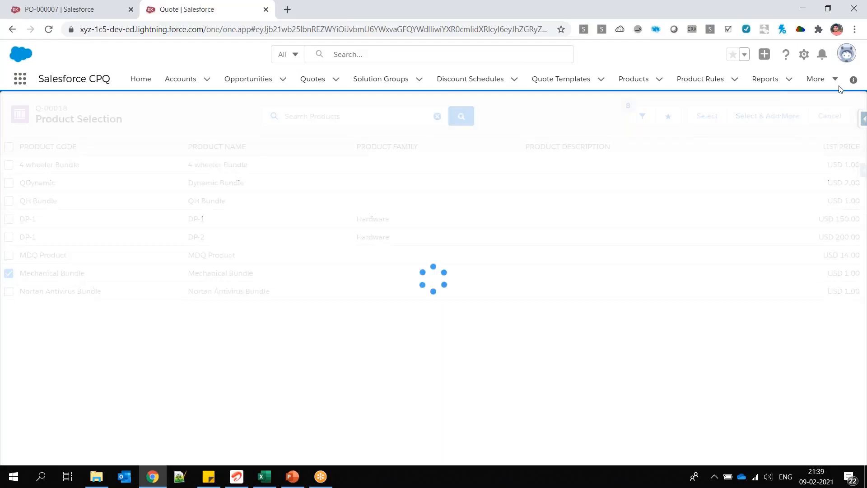
pyautogui.click(16, 232)
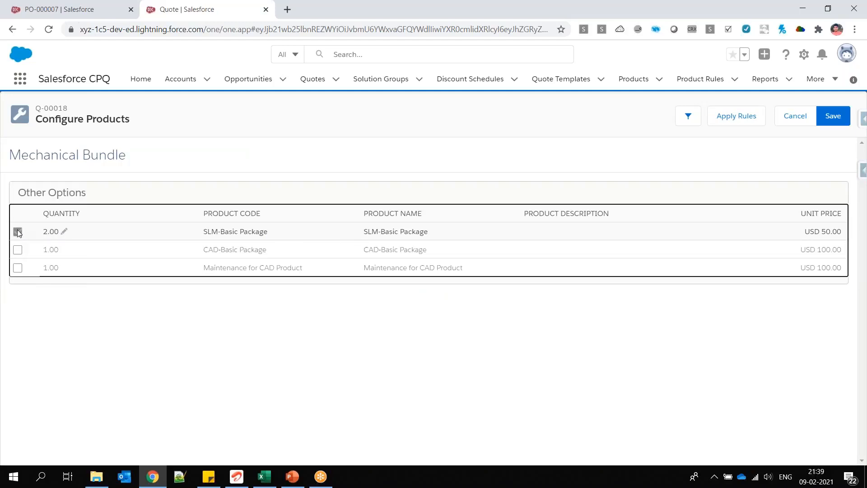
# - Set the SLM-Basic Package quantity to 10 in the reopened bundle configuration
pyautogui.click(64, 231)
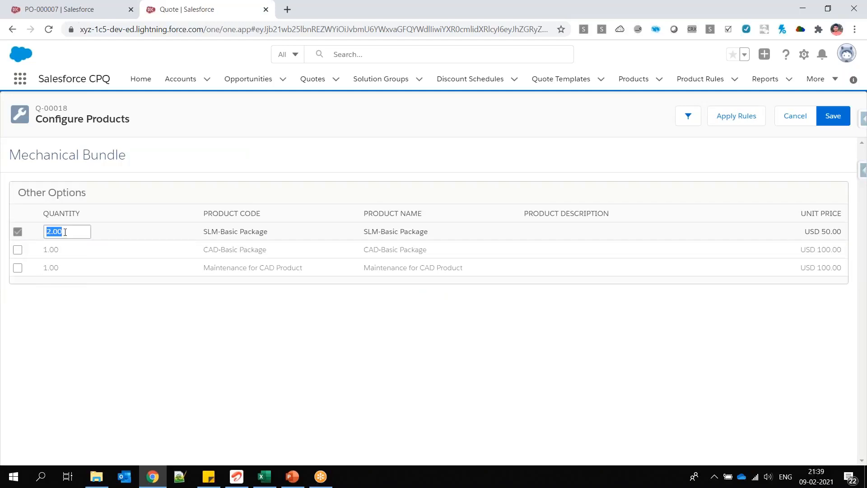
pyautogui.write('10')
pyautogui.tripleClick(116, 159)
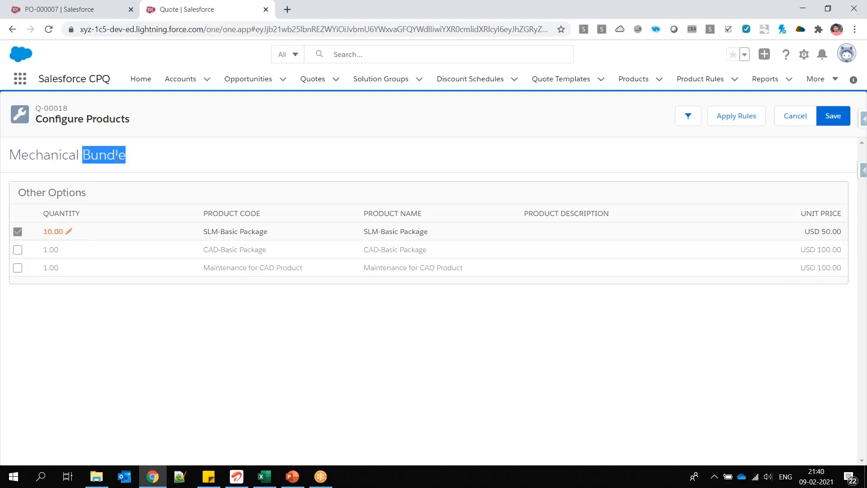
# - Enter a Min Quantity of 2 and a Max Quantity of 10 on the SLM-Basic Package product option
pyautogui.click(81, 9)
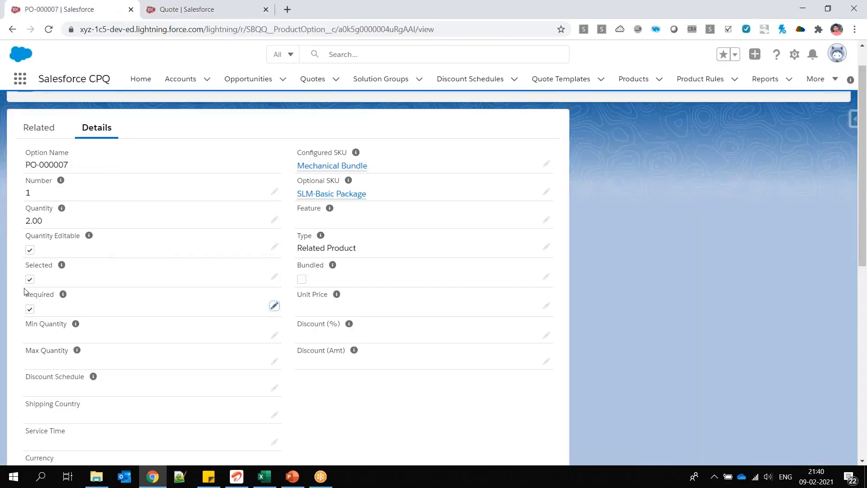
pyautogui.moveTo(26, 295); pyautogui.dragTo(54, 295)
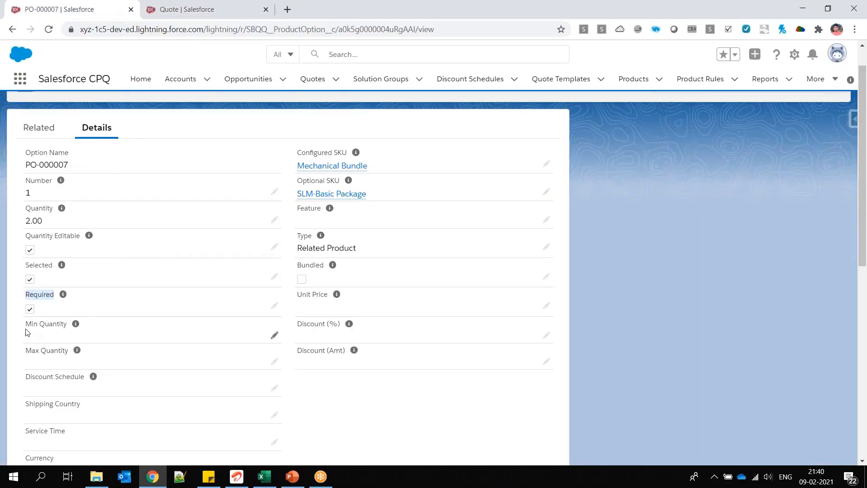
pyautogui.moveTo(25, 324); pyautogui.dragTo(67, 325)
pyautogui.moveTo(26, 351); pyautogui.dragTo(68, 351)
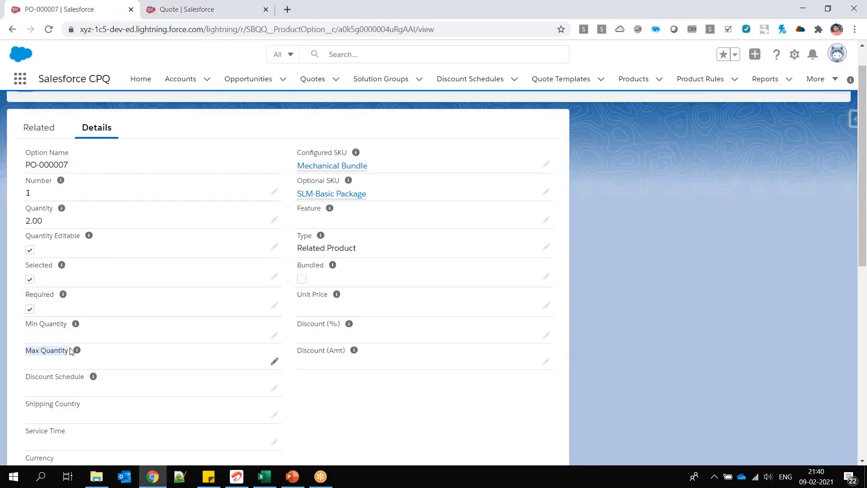
pyautogui.click(274, 335)
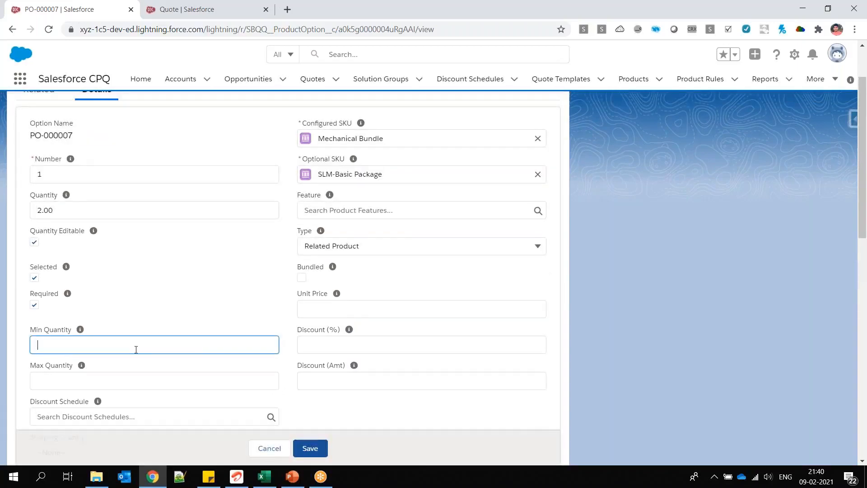
pyautogui.click(214, 386)
pyautogui.write('10')
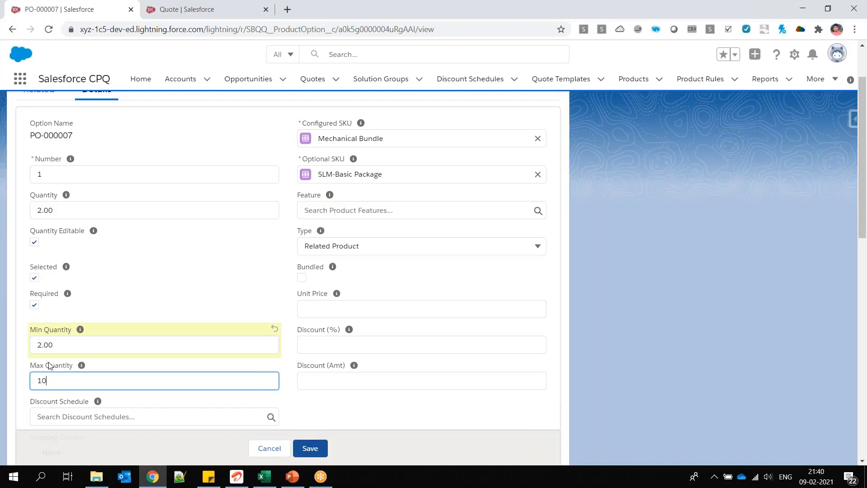
pyautogui.click(59, 342)
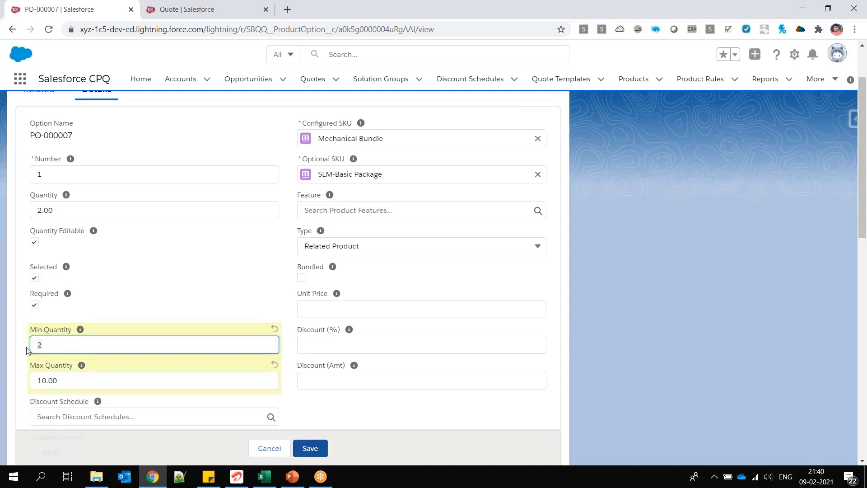
pyautogui.click(66, 378)
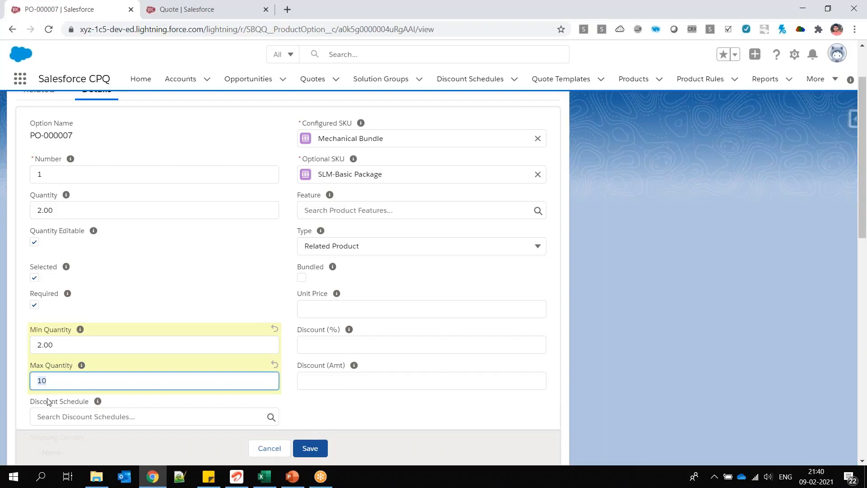
# - Clear the Min Quantity and Max Quantity values on the SLM-Basic Package product option
pyautogui.click(79, 344)
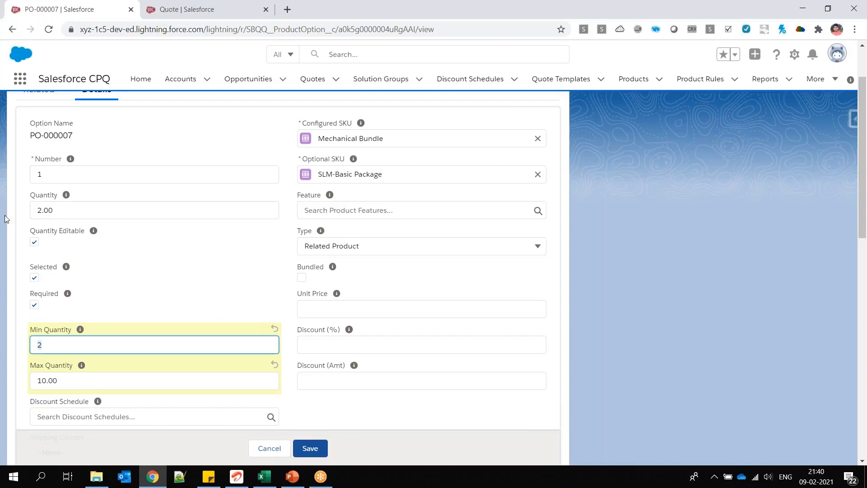
pyautogui.press('BackSpace')
pyautogui.tripleClick(76, 383)
pyautogui.press('BackSpace')
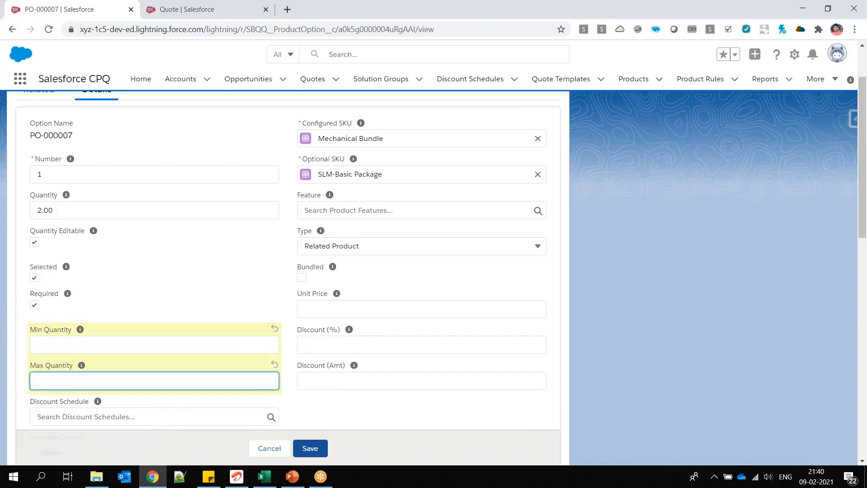
# - Check the option's Quantity field and enter 1 as the SLM-Basic Package quantity in the quote's configuration
pyautogui.click(57, 211)
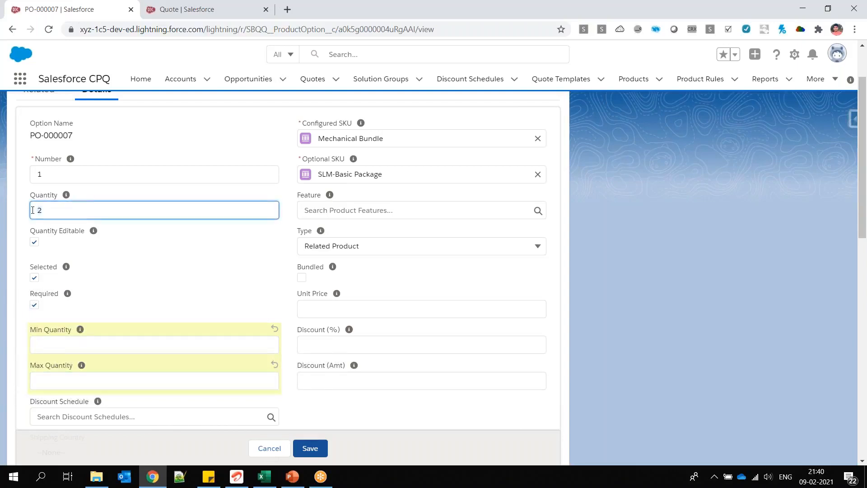
pyautogui.click(201, 9)
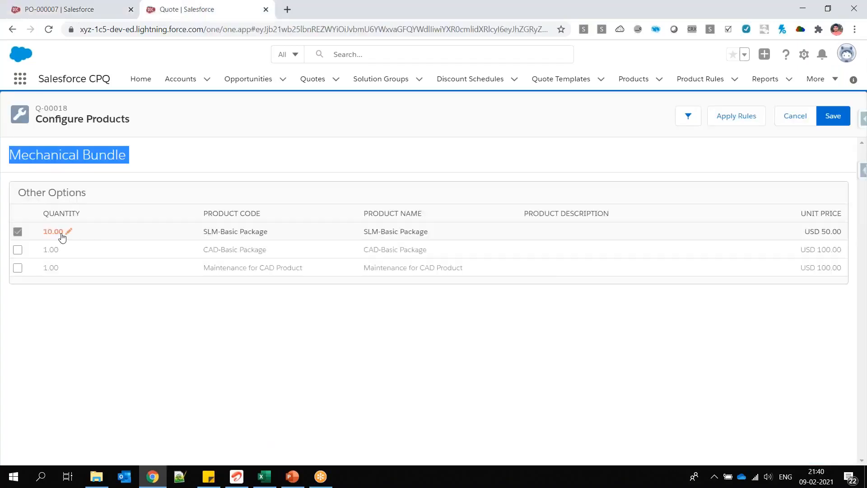
pyautogui.click(70, 232)
pyautogui.write('1')
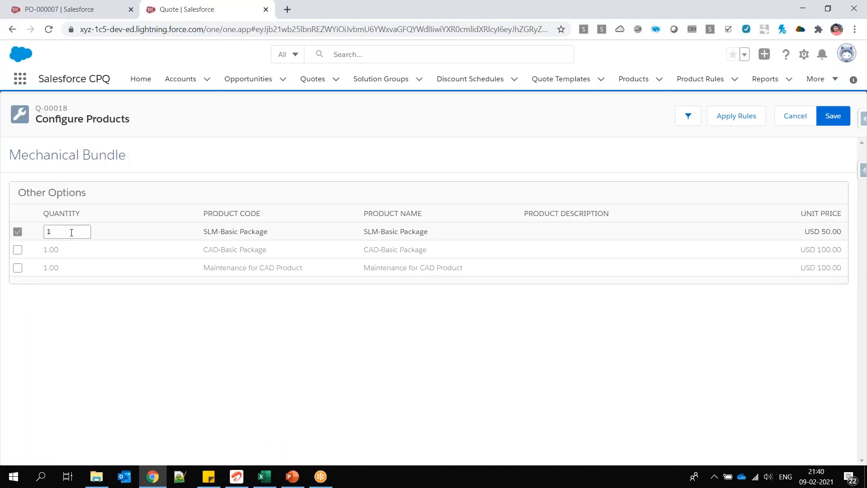
# - Set Min Quantity to 2 and Max Quantity to 10 on the SLM-Basic Package product option and save the record
pyautogui.click(90, 10)
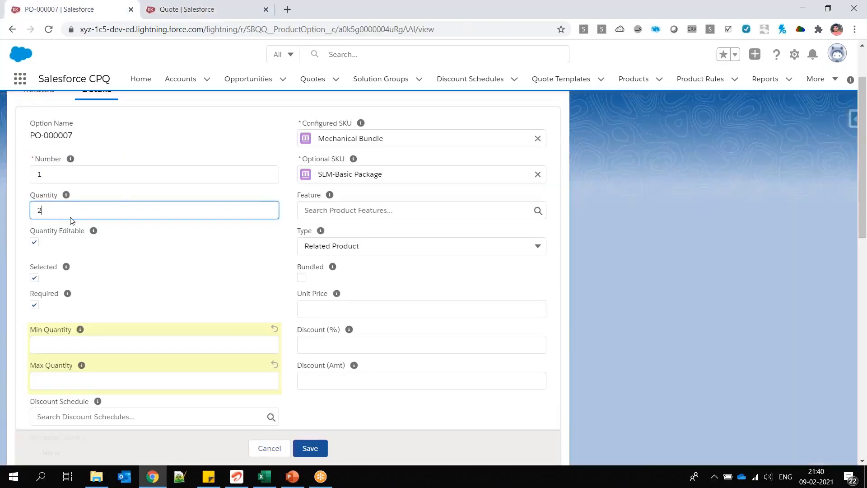
pyautogui.doubleClick(36, 210)
pyautogui.click(54, 350)
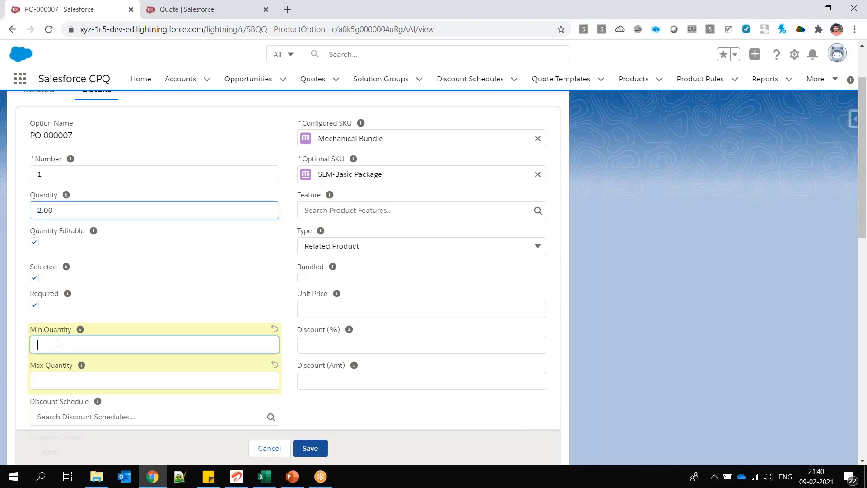
pyautogui.write('2')
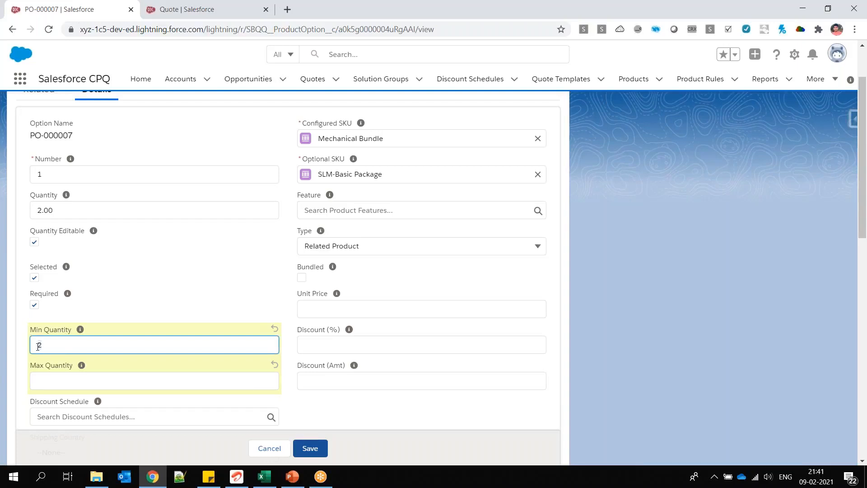
pyautogui.click(58, 383)
pyautogui.write('10')
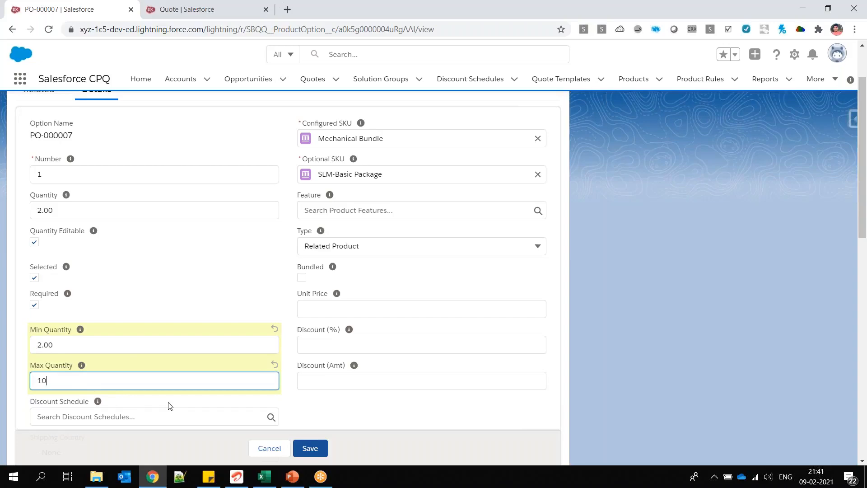
pyautogui.click(310, 448)
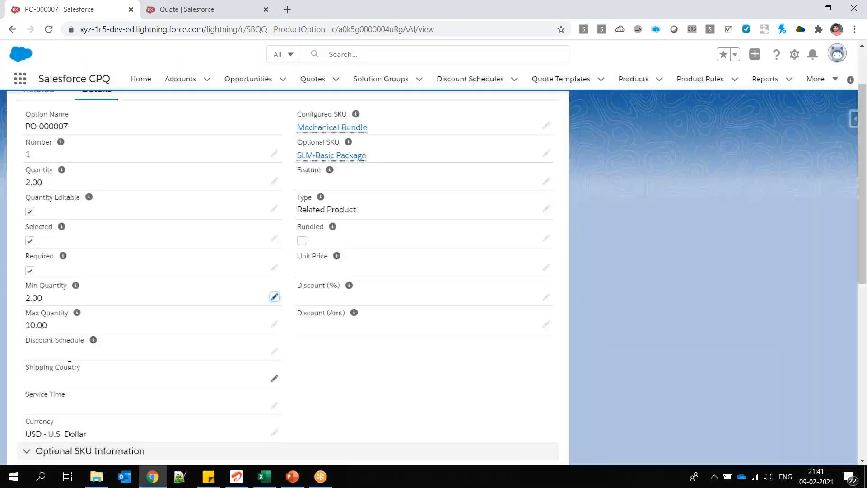
pyautogui.moveTo(25, 298); pyautogui.dragTo(50, 302)
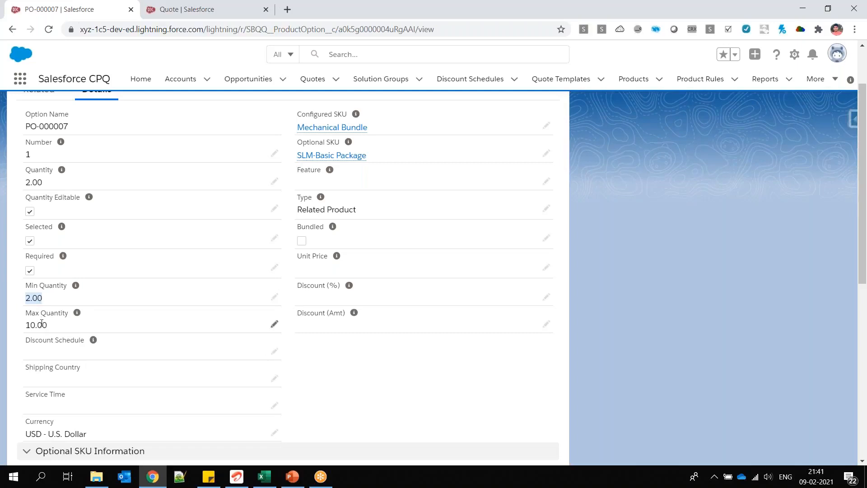
# - Cancel the quote's current bundle configuration and select Mechanical Bundle again to reopen its configuration
pyautogui.click(228, 9)
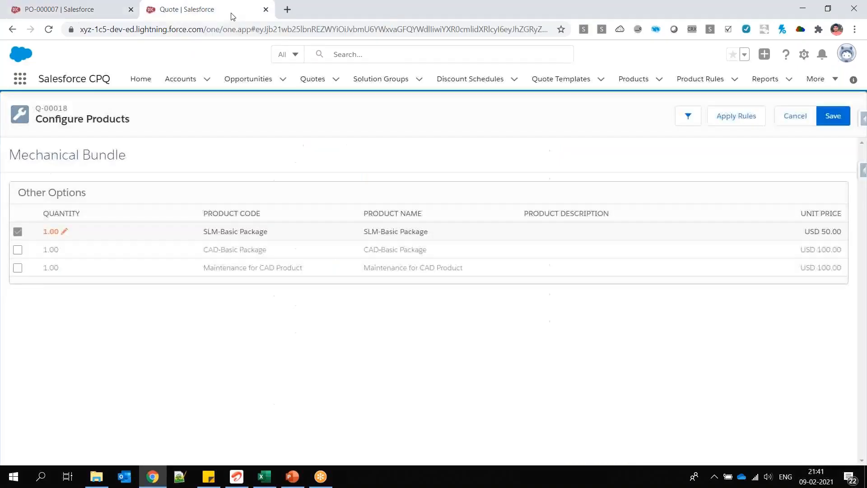
pyautogui.click(778, 117)
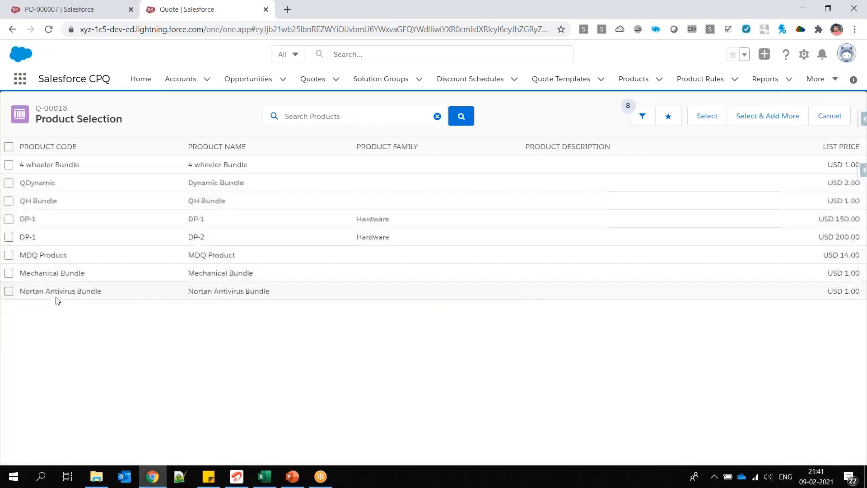
pyautogui.click(9, 273)
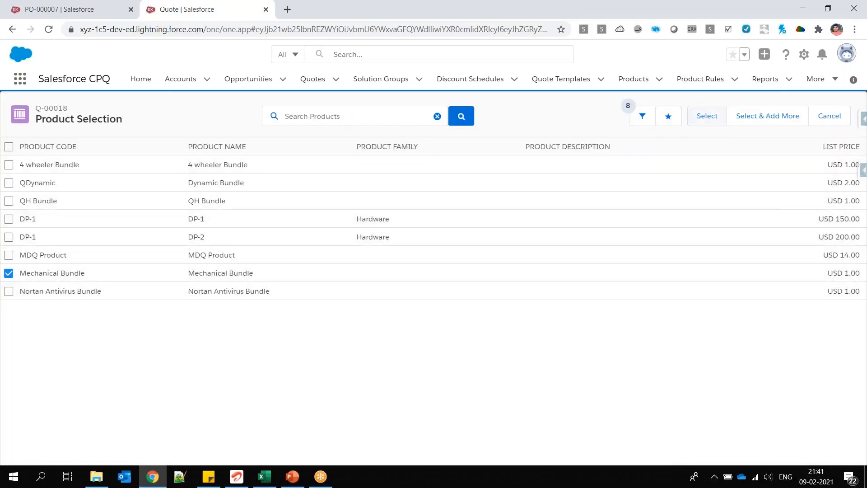
pyautogui.click(723, 117)
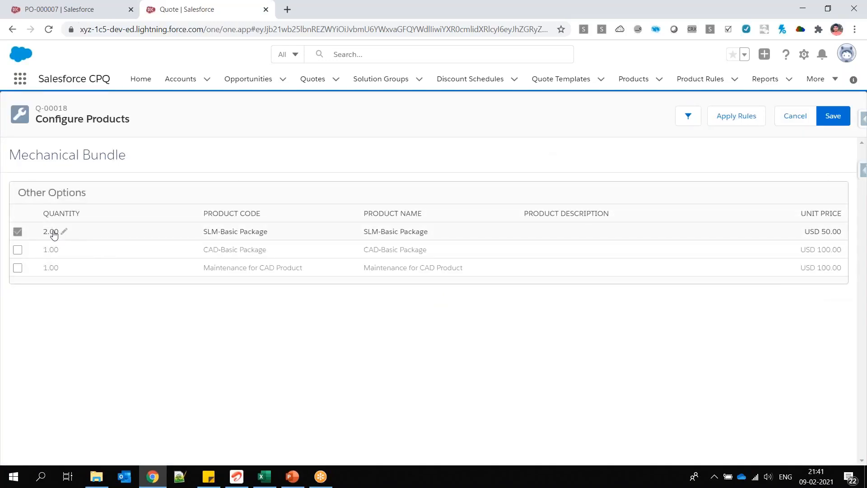
# - Compare the Quantity and Min Quantity values on the SLM-Basic Package product option record
pyautogui.click(90, 9)
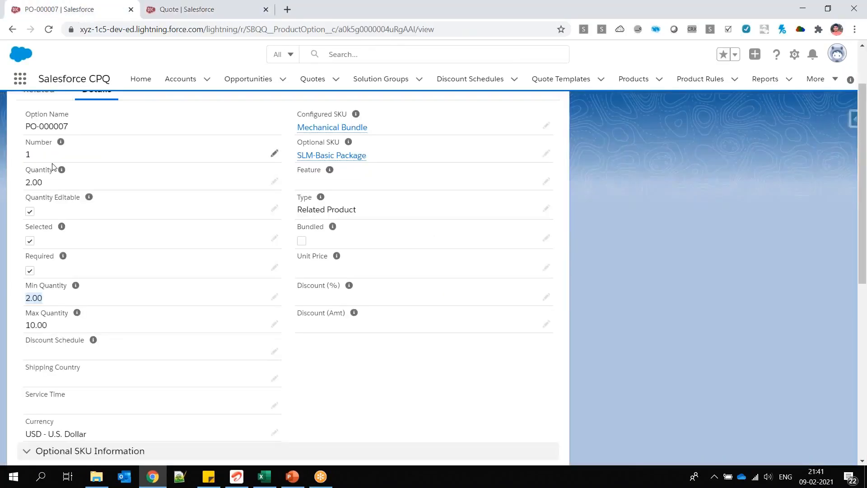
pyautogui.doubleClick(41, 183)
pyautogui.moveTo(45, 298); pyautogui.dragTo(22, 300)
# - Try to save the bundle configuration with an SLM-Basic Package quantity of 1, below the minimum
pyautogui.click(169, 7)
pyautogui.click(63, 233)
pyautogui.write('1')
pyautogui.click(557, 161)
pyautogui.click(832, 117)
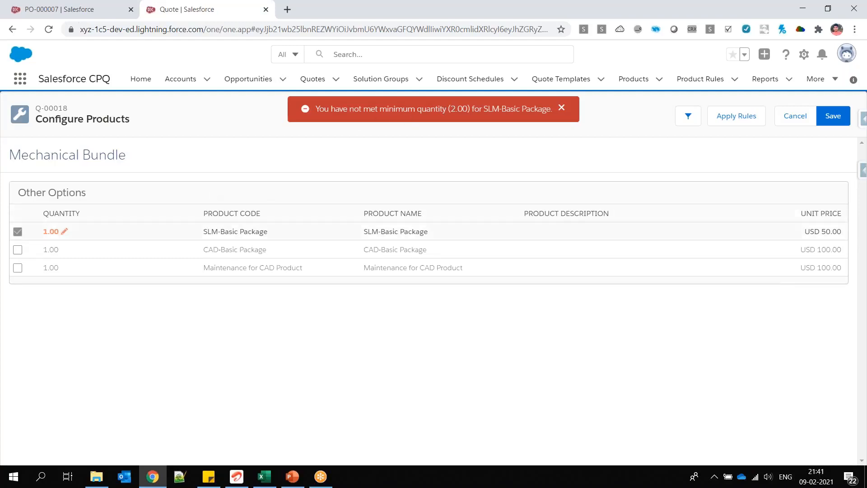
# - Try to save the configuration with an SLM-Basic Package quantity of 11 and read the validation message
pyautogui.click(67, 231)
pyautogui.write('11')
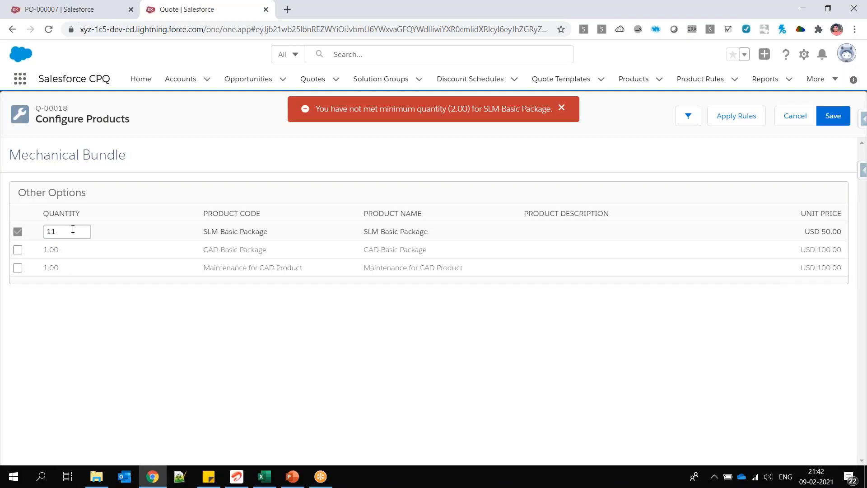
pyautogui.click(833, 116)
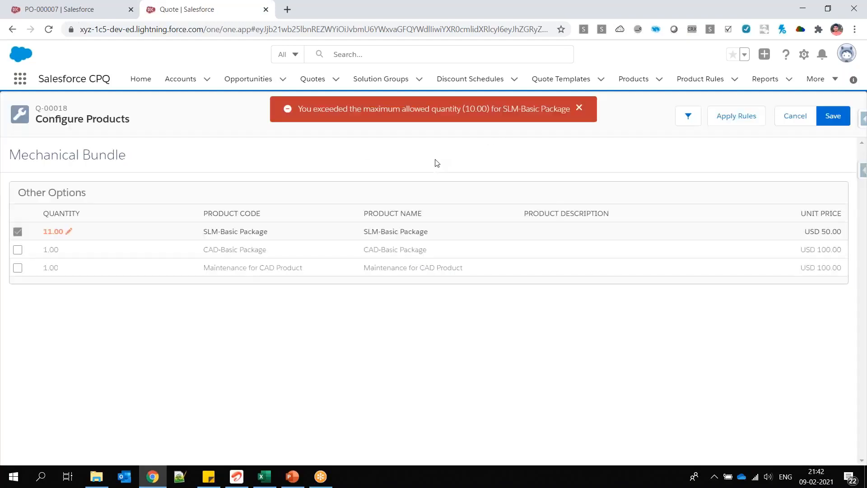
pyautogui.moveTo(337, 109); pyautogui.dragTo(429, 112)
pyautogui.click(438, 136)
pyautogui.doubleClick(470, 109)
pyautogui.click(471, 134)
# - Return to the product option record, switch to the PowerPoint deck and show the Product Options slide with the Laser Printer example
pyautogui.click(83, 9)
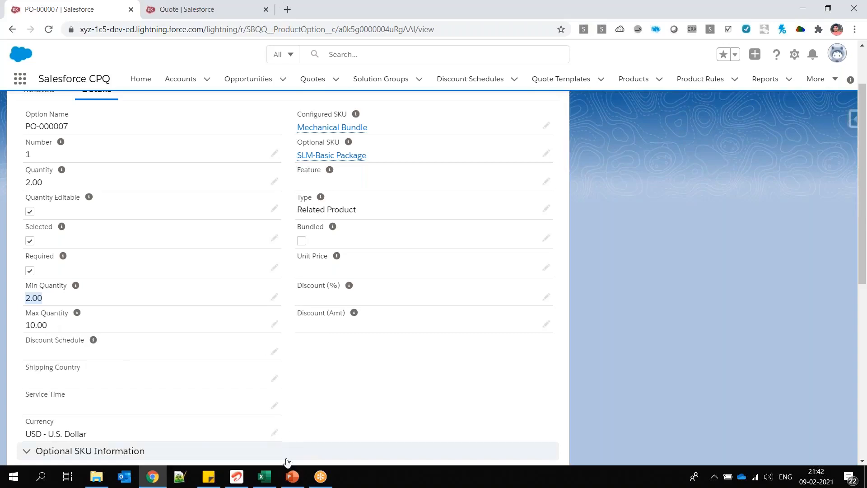
pyautogui.click(296, 482)
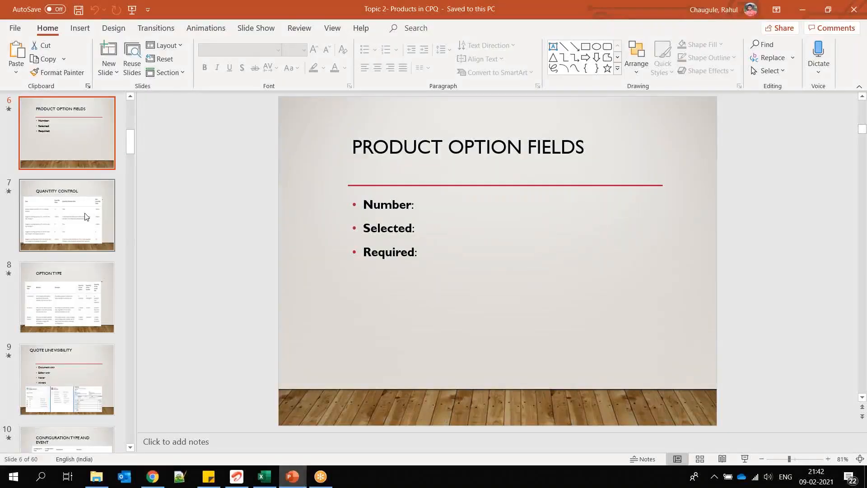
pyautogui.scroll(2, 91, 165)
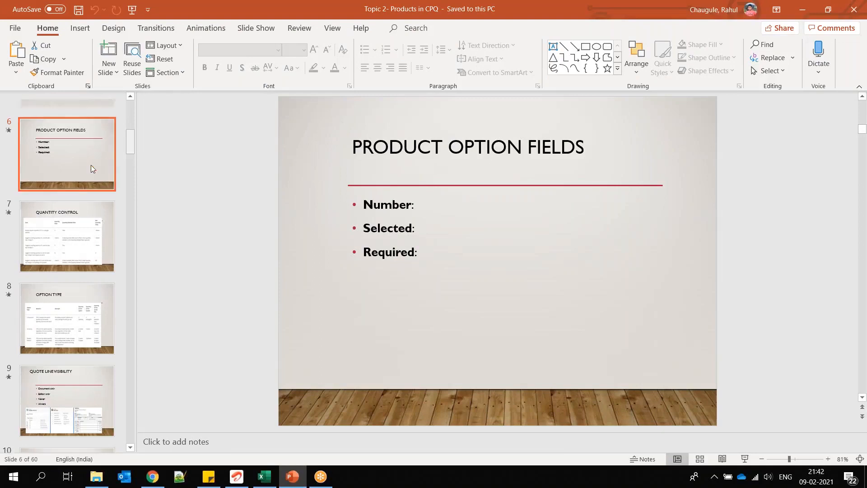
pyautogui.scroll(1, 74, 185)
pyautogui.click(75, 180)
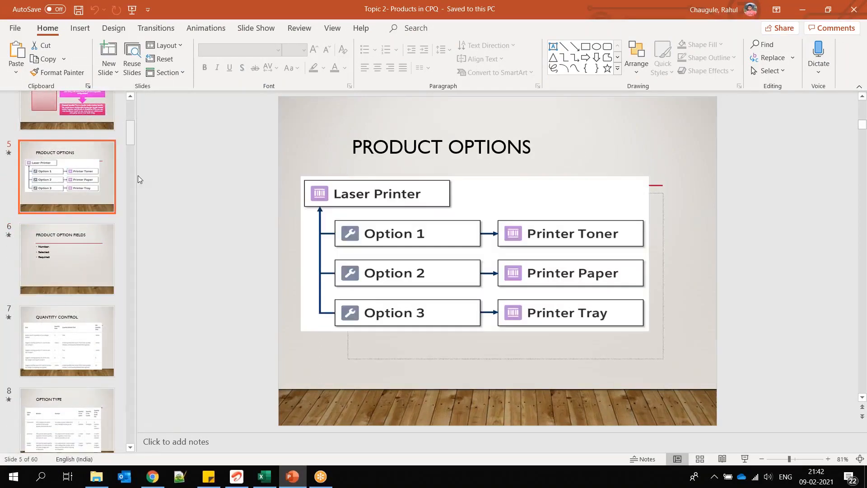